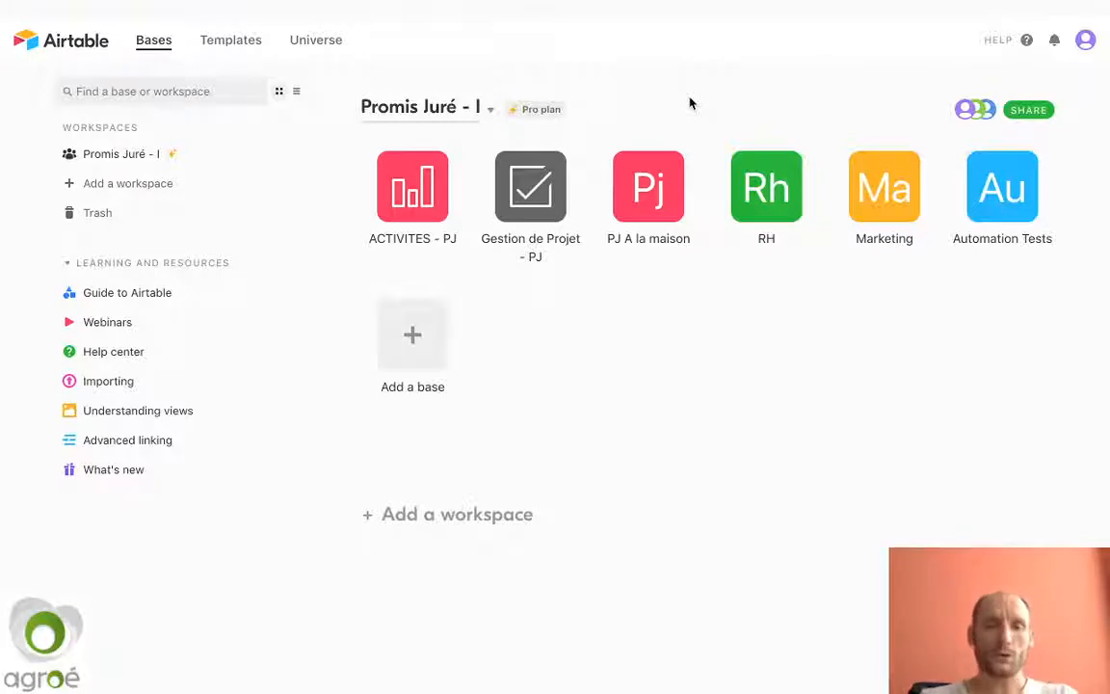
# Open the ACTIVITES - PJ base and download the Clients table's "Tous les clients" view as a CSV file
pyautogui.click(409, 194)
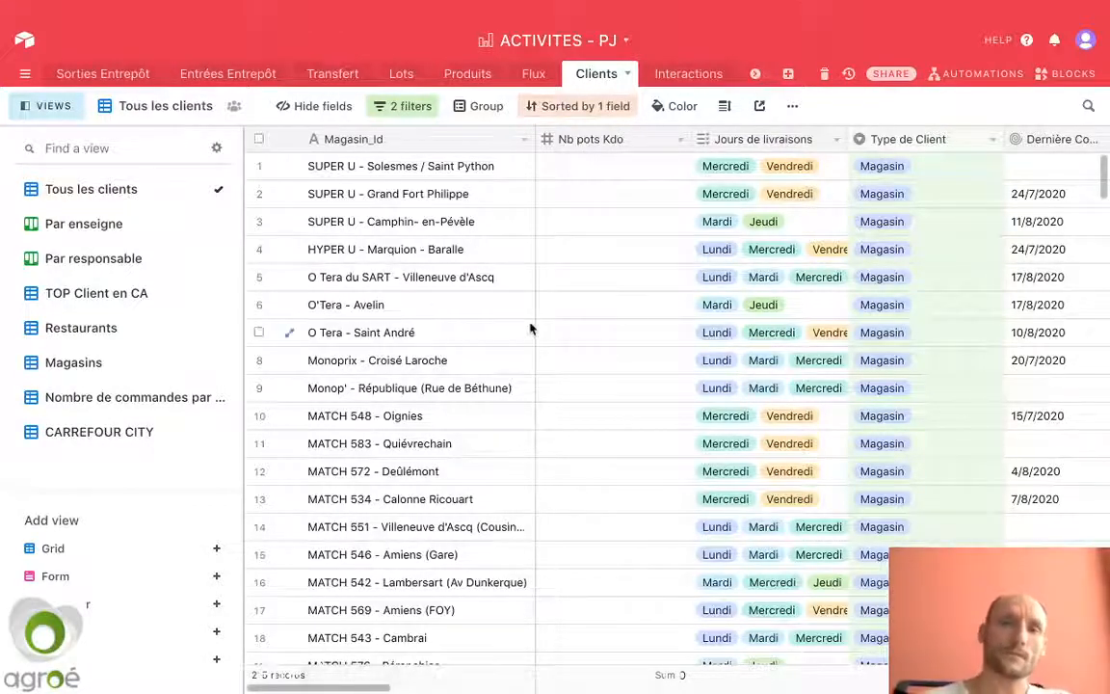
pyautogui.hscroll(10, 856, 324)
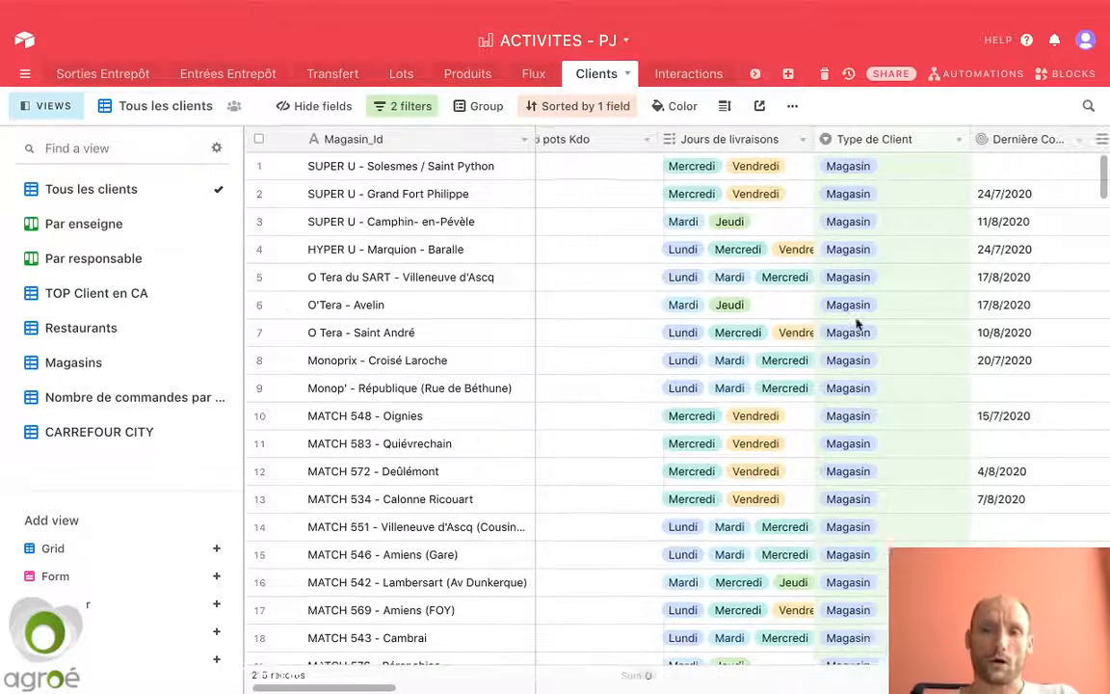
pyautogui.hscroll(8, 856, 324)
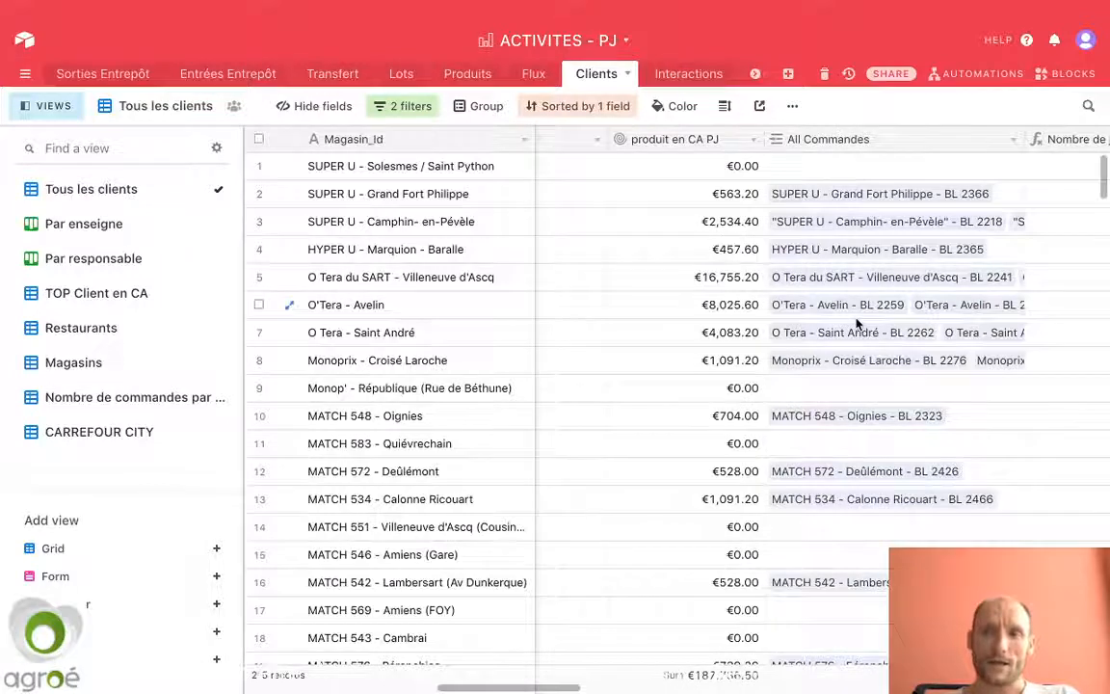
pyautogui.hscroll(8, 857, 325)
pyautogui.hscroll(10, 857, 324)
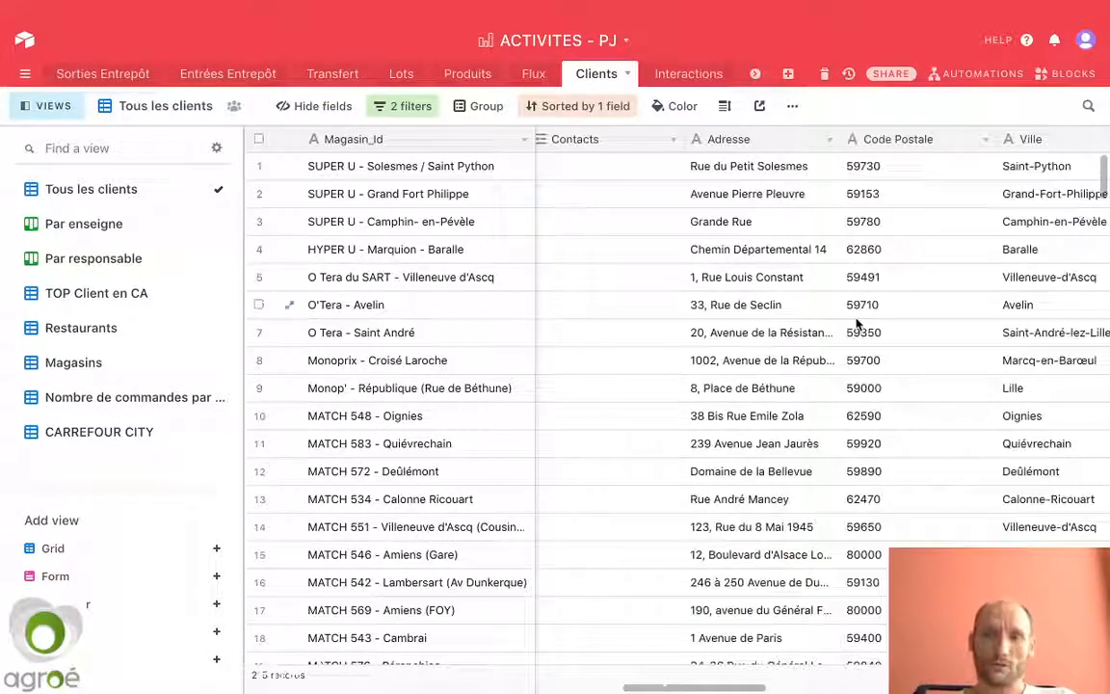
pyautogui.hscroll(-15, 857, 325)
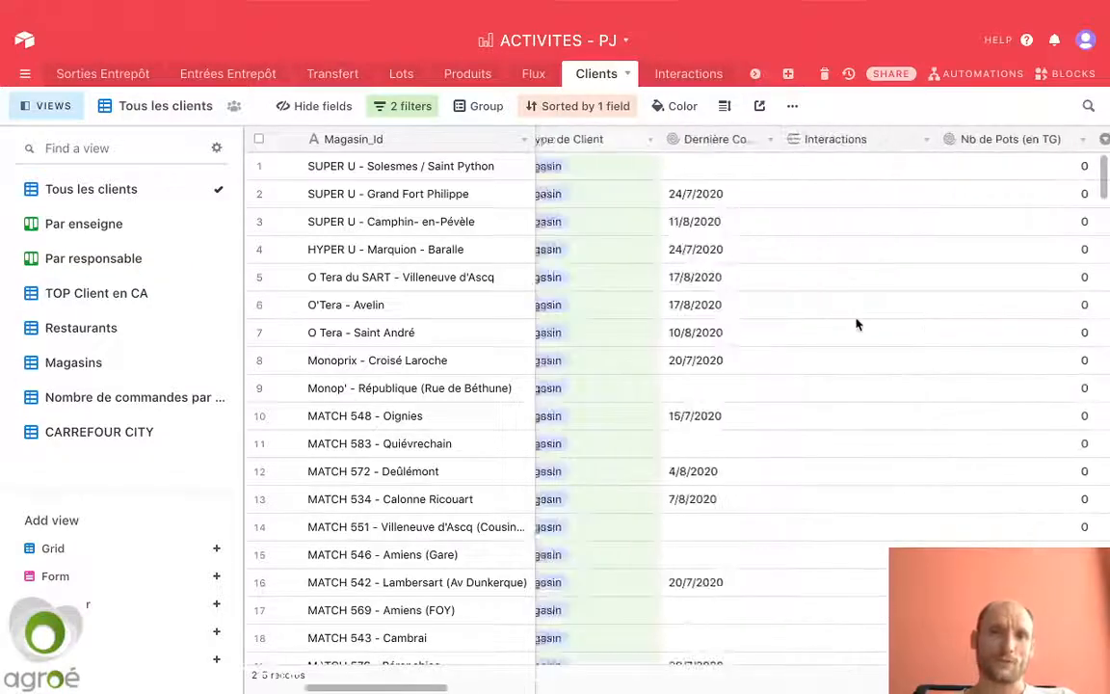
pyautogui.hscroll(-5, 857, 325)
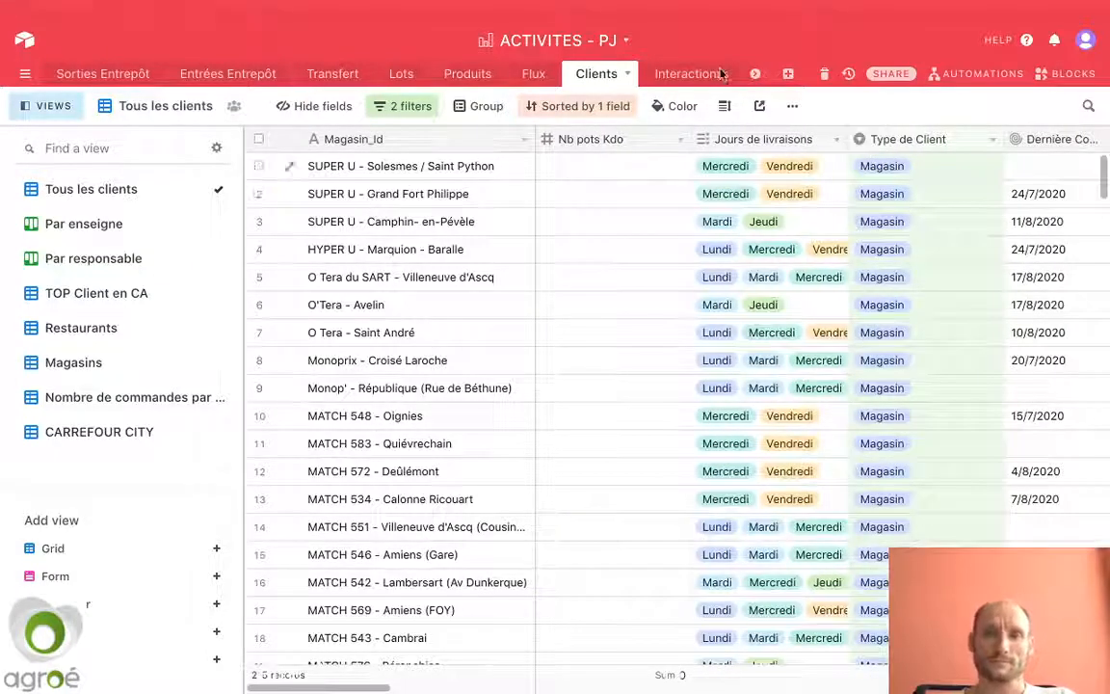
pyautogui.click(792, 107)
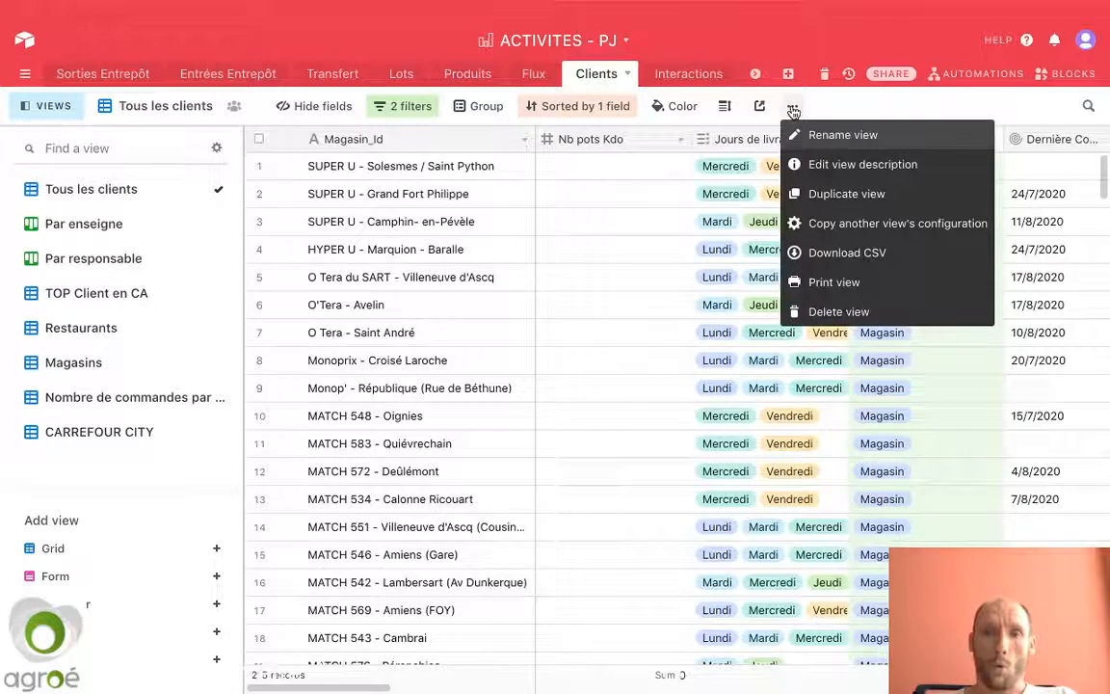
pyautogui.click(821, 255)
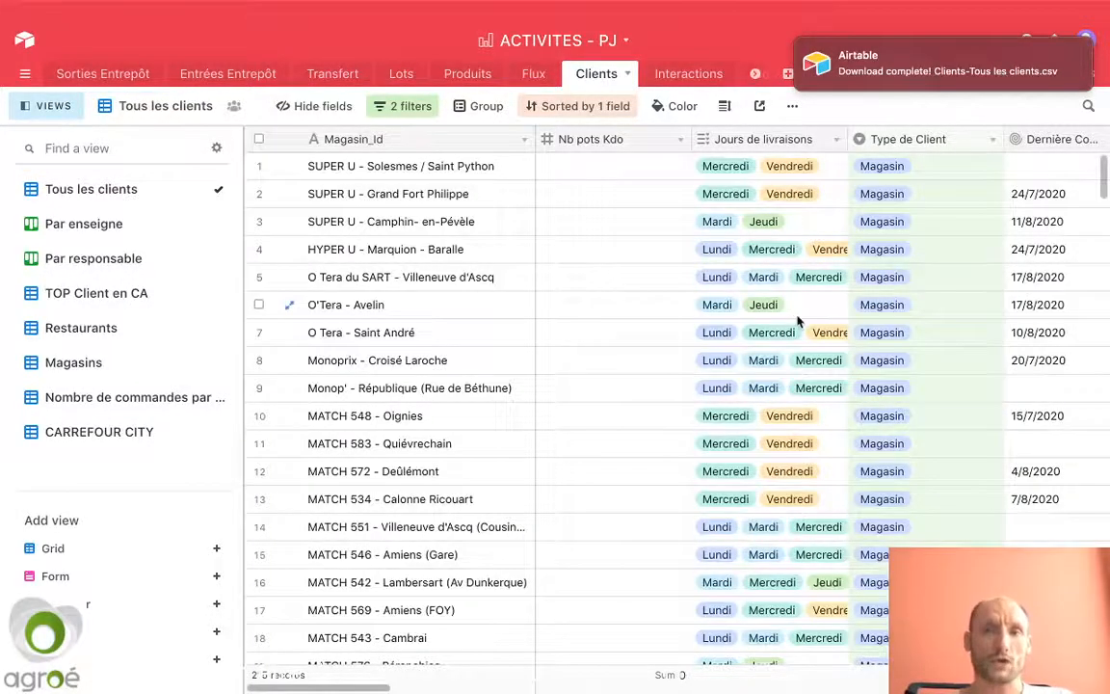
# Switch to Chrome and open Google My Maps
pyautogui.hotkey('ctrl', 'Left')
pyautogui.hotkey('ctrl', 'Right')
pyautogui.hotkey('ctrl', 'Right')
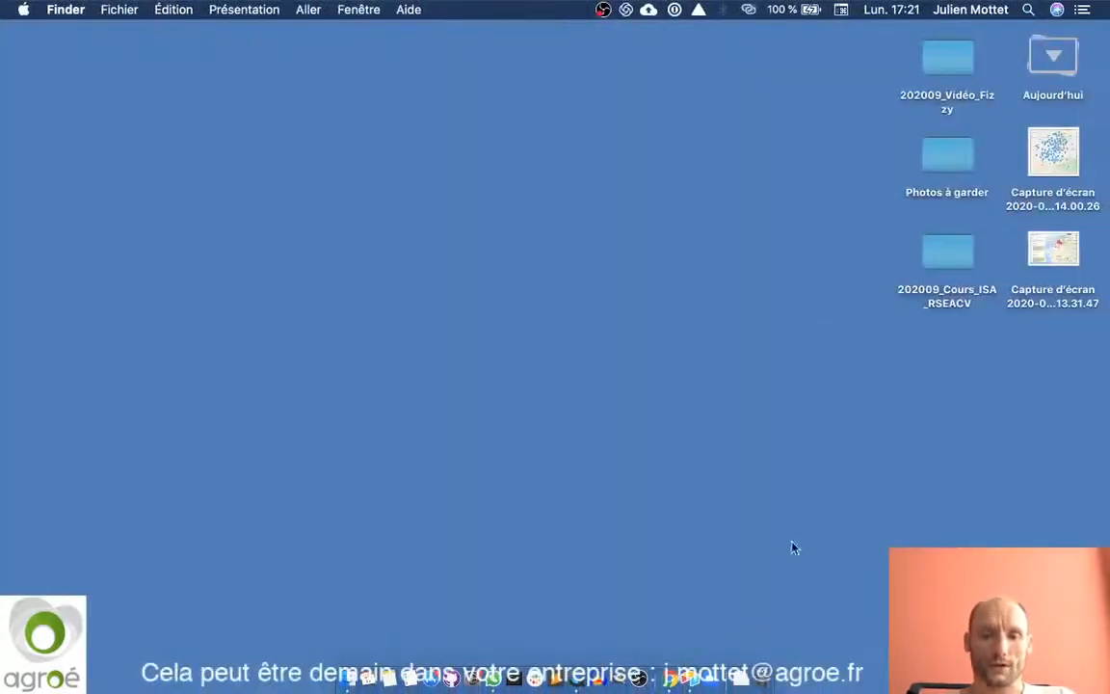
pyautogui.click(672, 673)
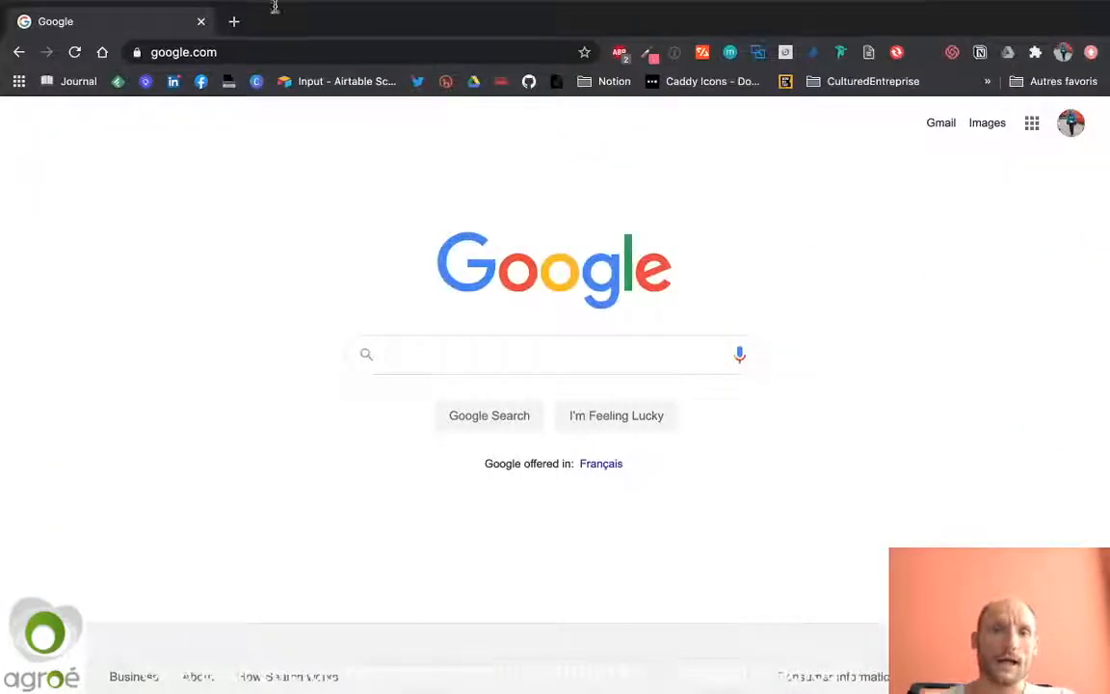
pyautogui.click(281, 52)
pyautogui.write('mymaps')
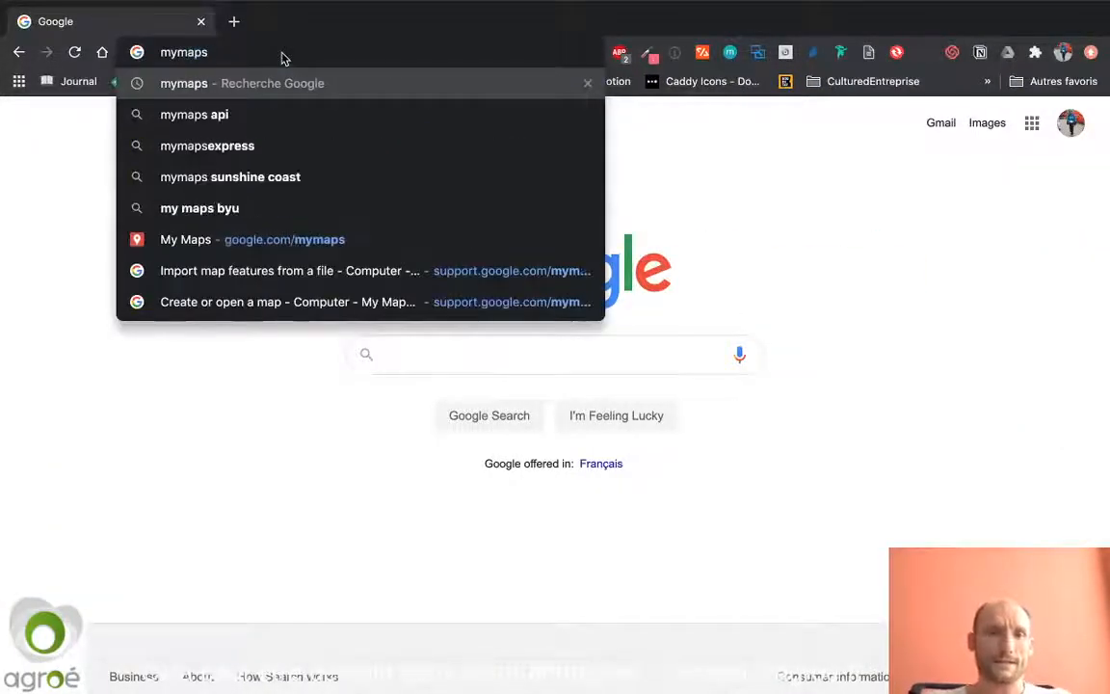
pyautogui.click(211, 239)
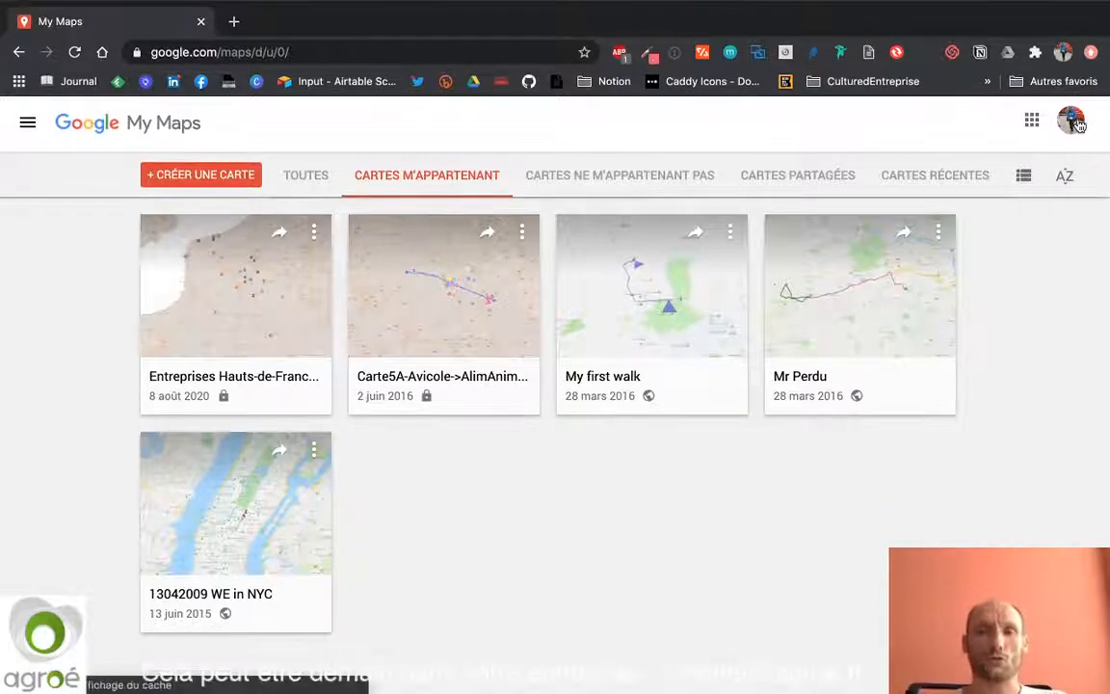
# Switch to the Promis Juré Google account and create a new map
pyautogui.click(1072, 121)
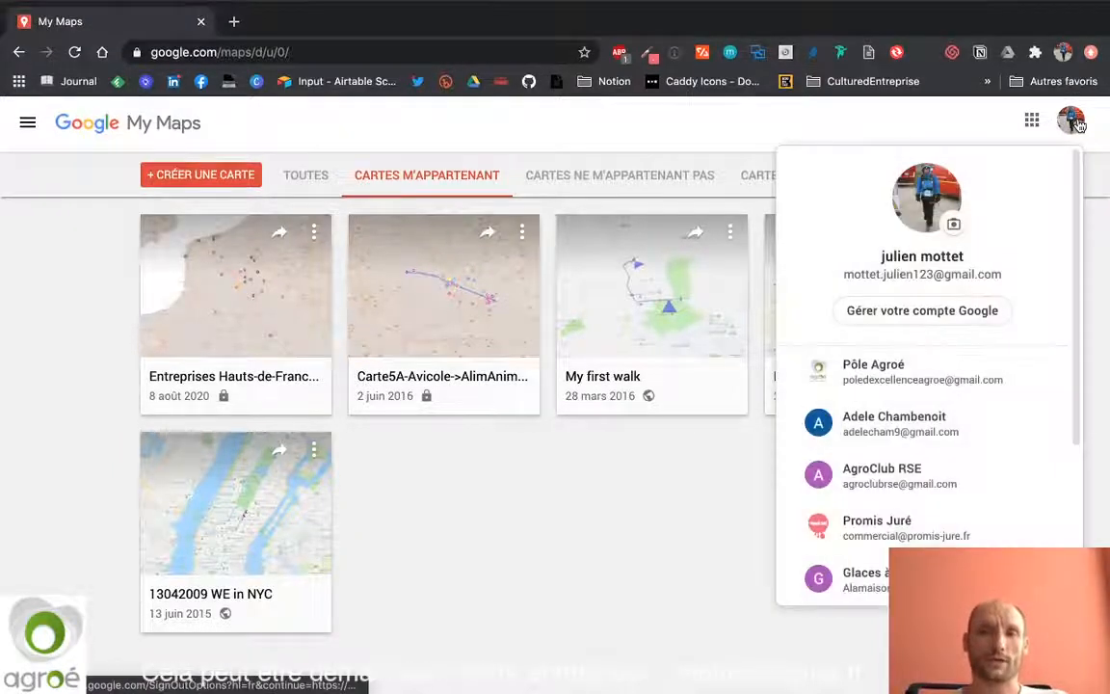
pyautogui.click(848, 441)
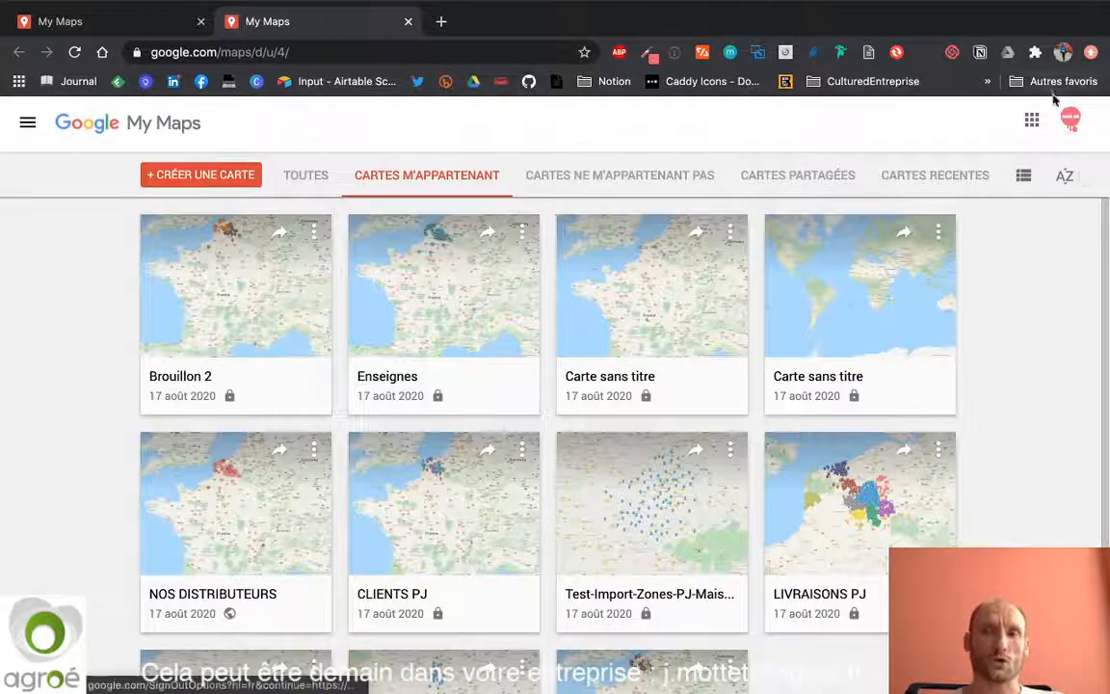
pyautogui.click(1071, 120)
pyautogui.click(209, 177)
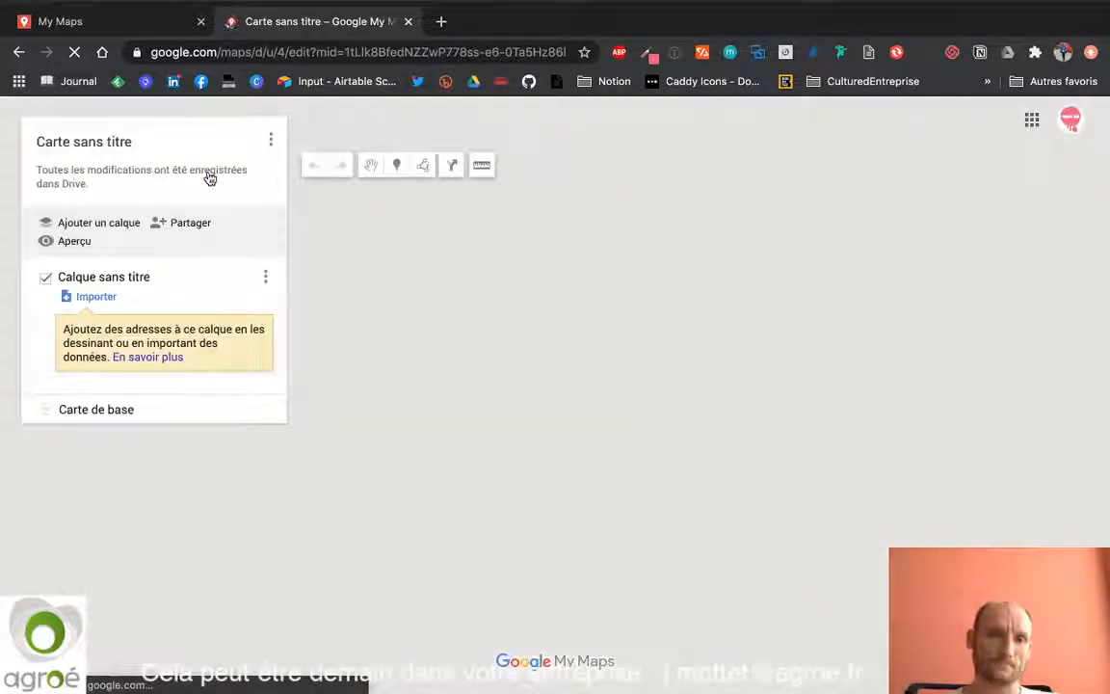
# Set the new map's title to "Clients" and save it
pyautogui.click(114, 143)
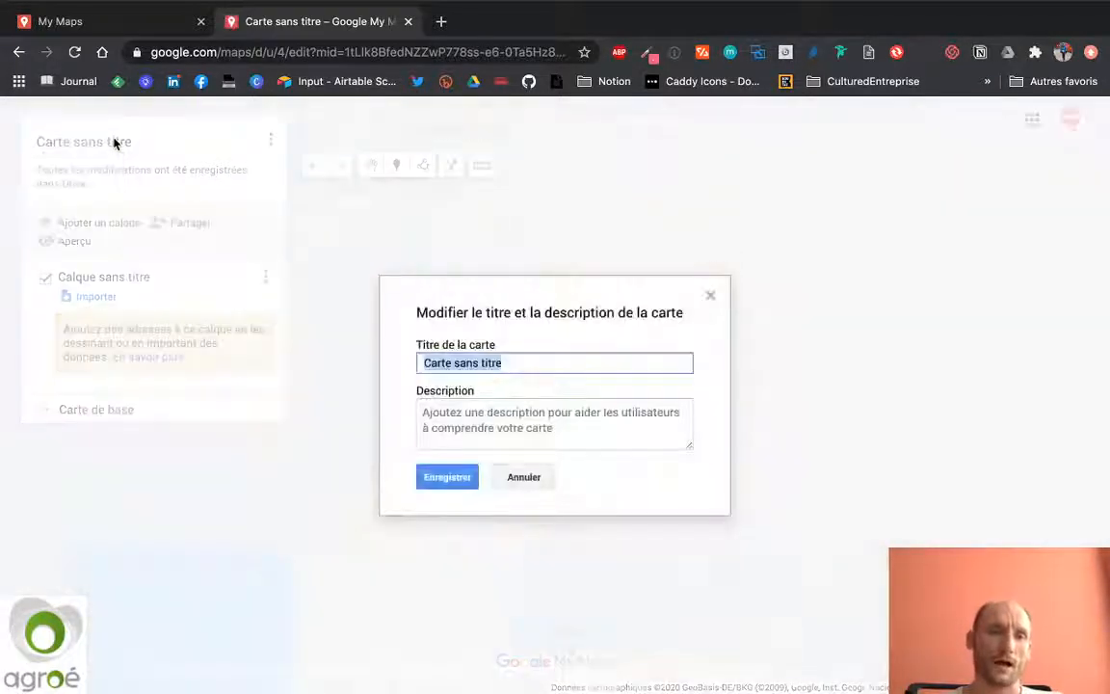
pyautogui.write('CLients')
pyautogui.press('BackSpace')
pyautogui.press('BackSpace')
pyautogui.press('BackSpace')
pyautogui.press('BackSpace')
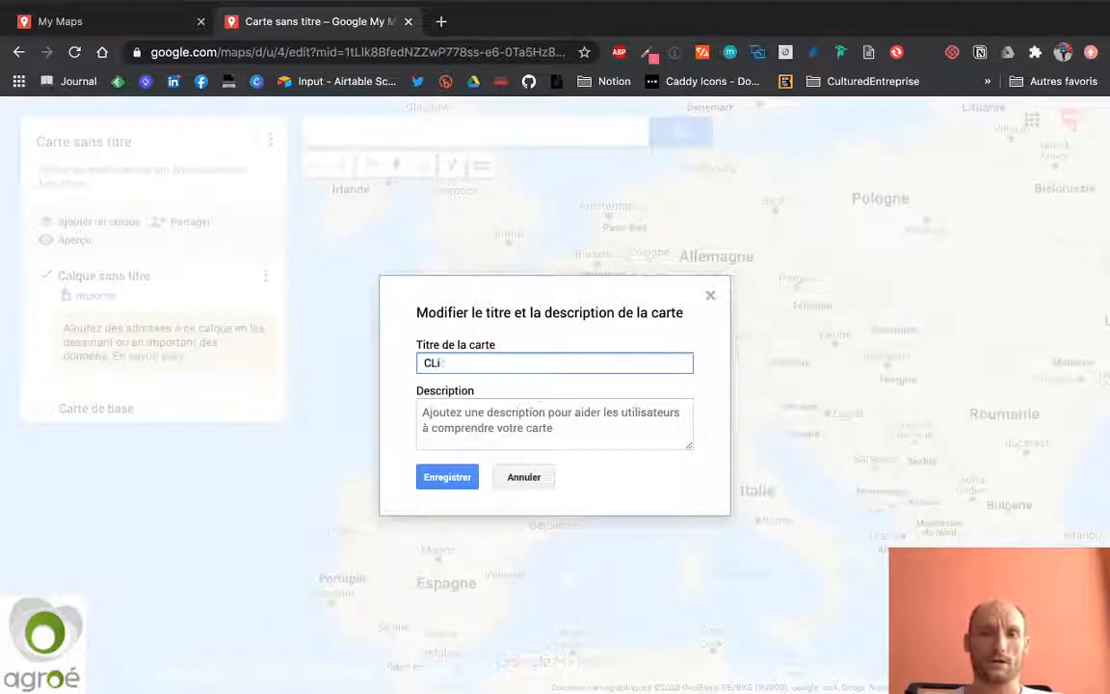
pyautogui.write('lients')
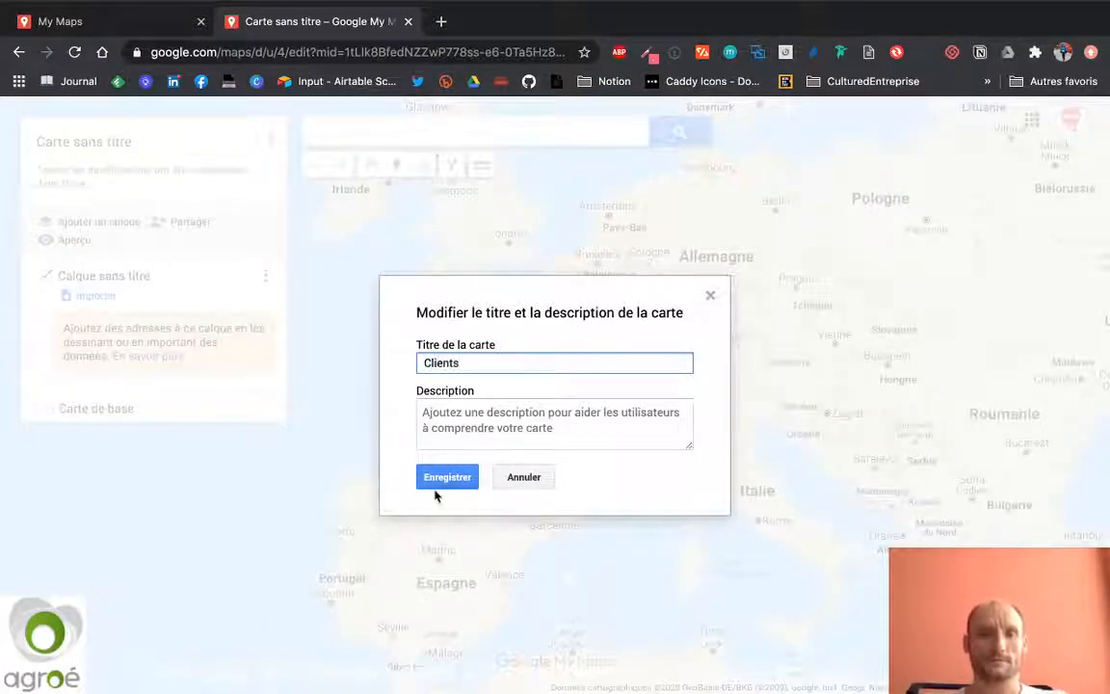
pyautogui.click(436, 484)
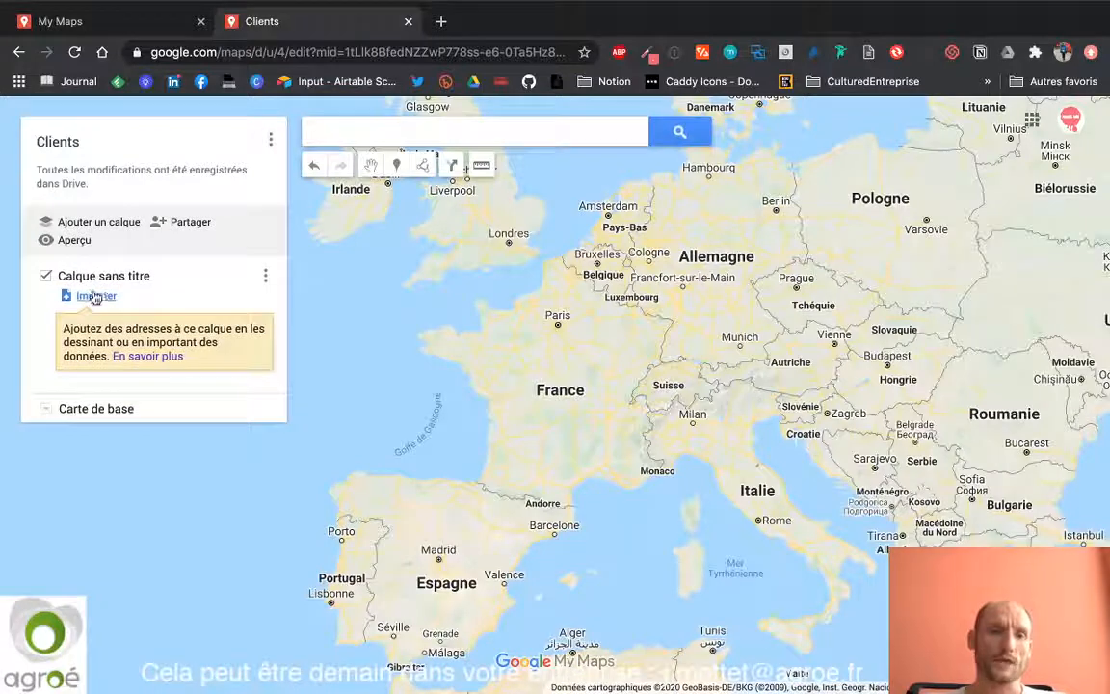
# Import the downloaded file "Clients-Tous les clients (2).csv" from the Téléchargements folder into the untitled layer
pyautogui.click(94, 296)
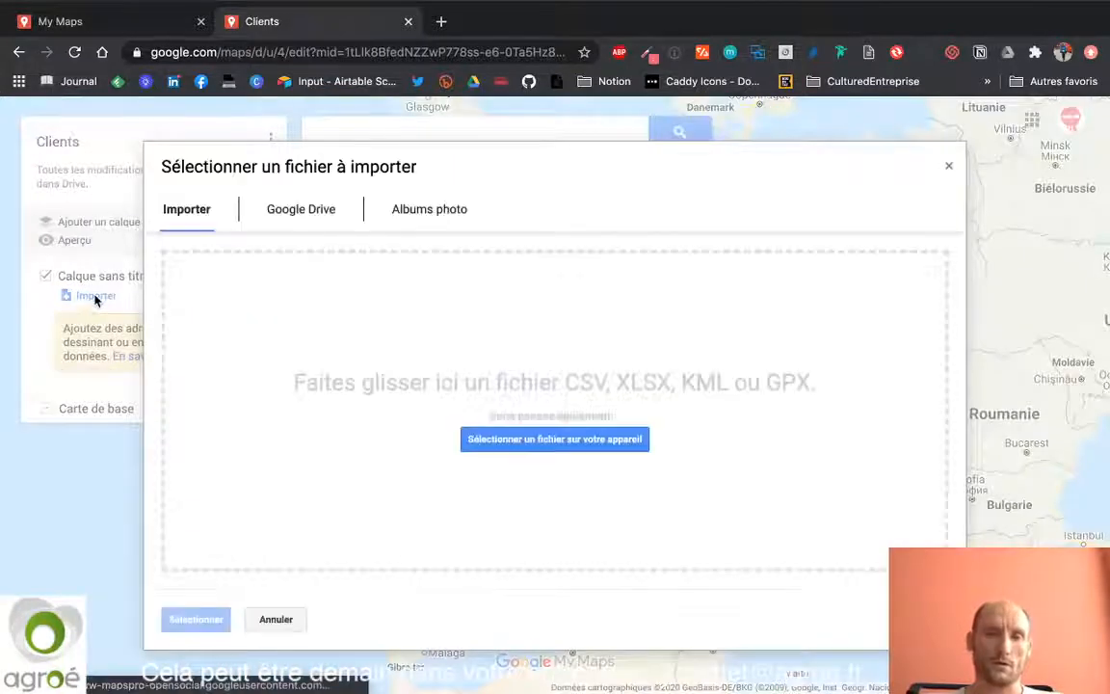
pyautogui.click(597, 442)
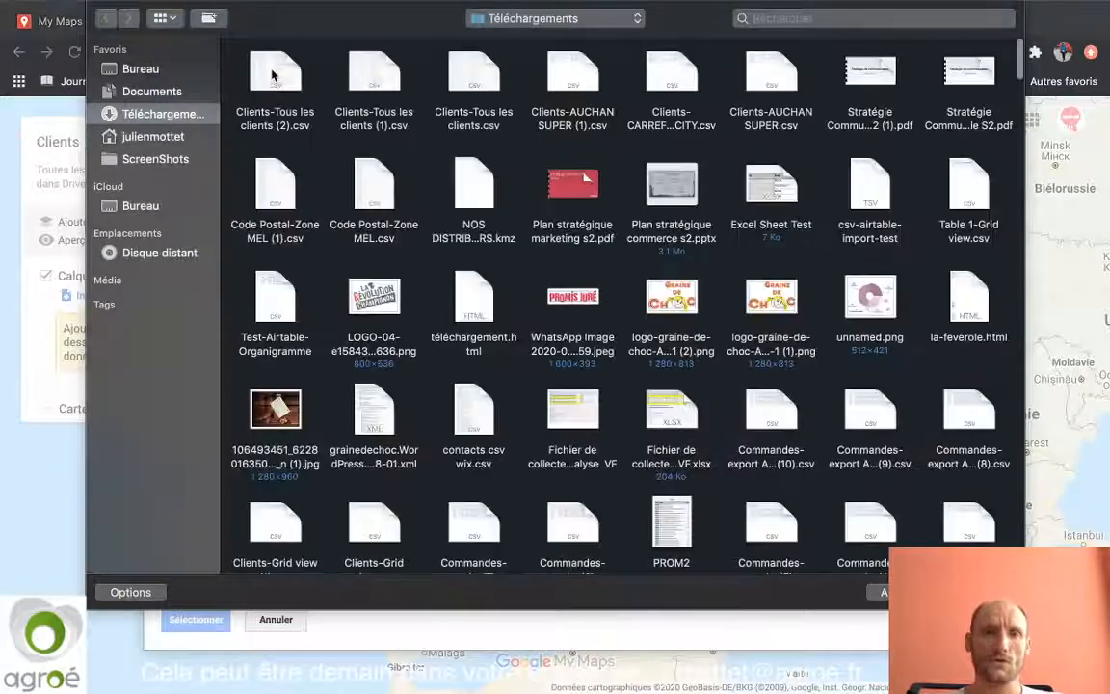
pyautogui.doubleClick(272, 75)
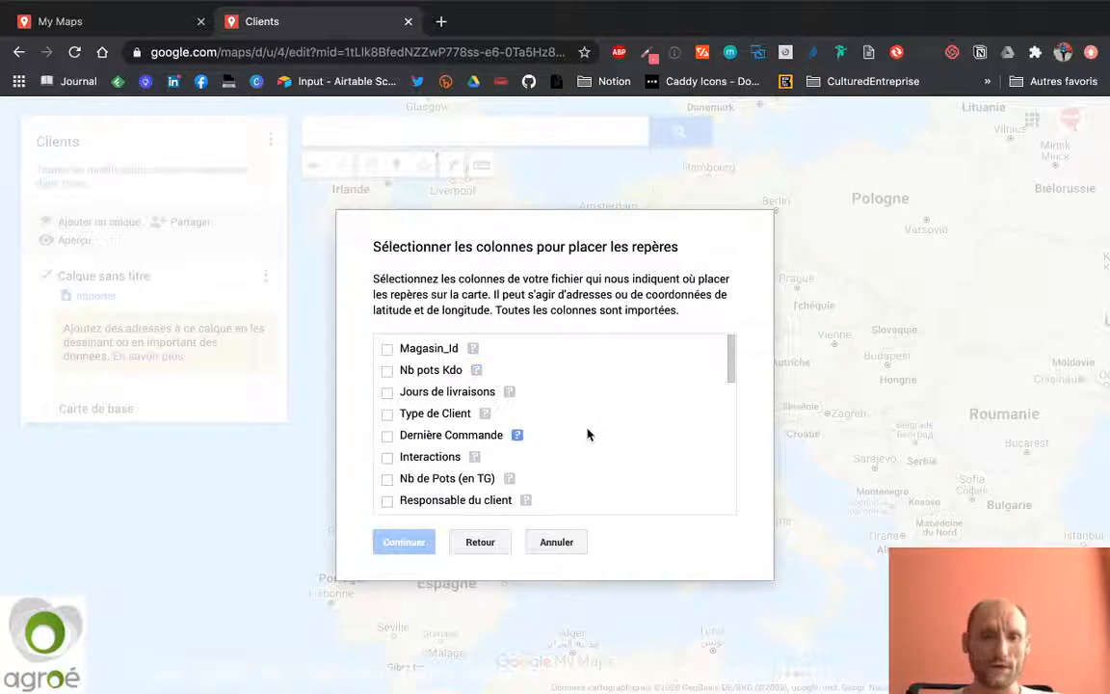
# Position the markers with the Magasin_Id, Adresse, Code Postale and Ville columns, title them by Magasin_Id, and finish the import
pyautogui.scroll(-5, 587, 435)
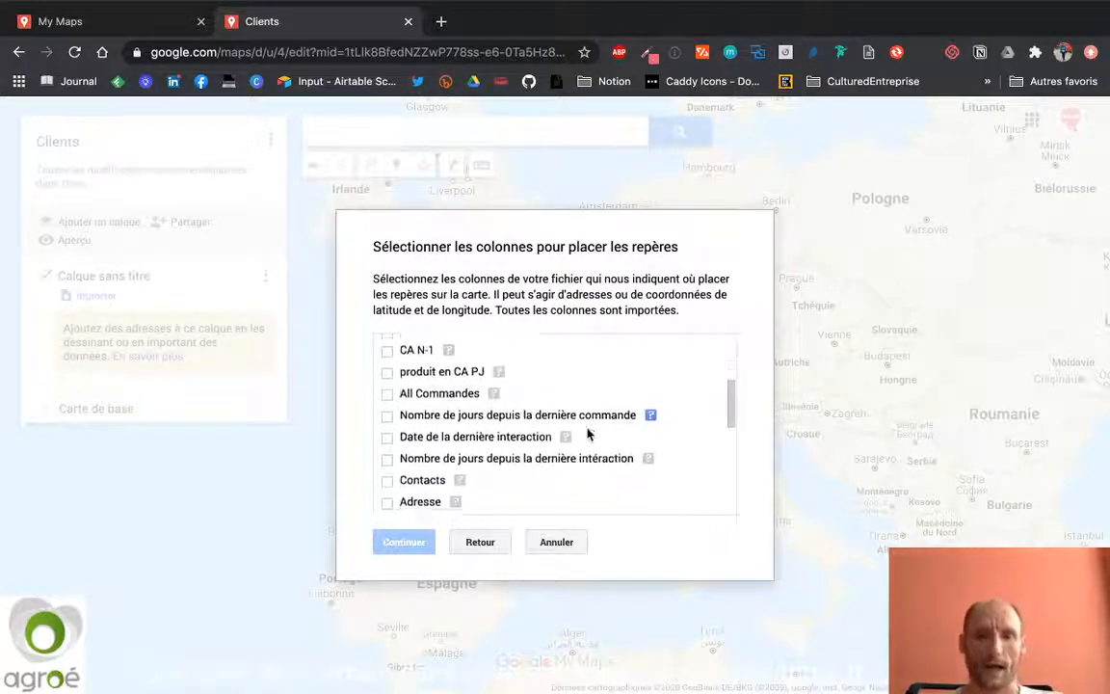
pyautogui.scroll(1, 587, 435)
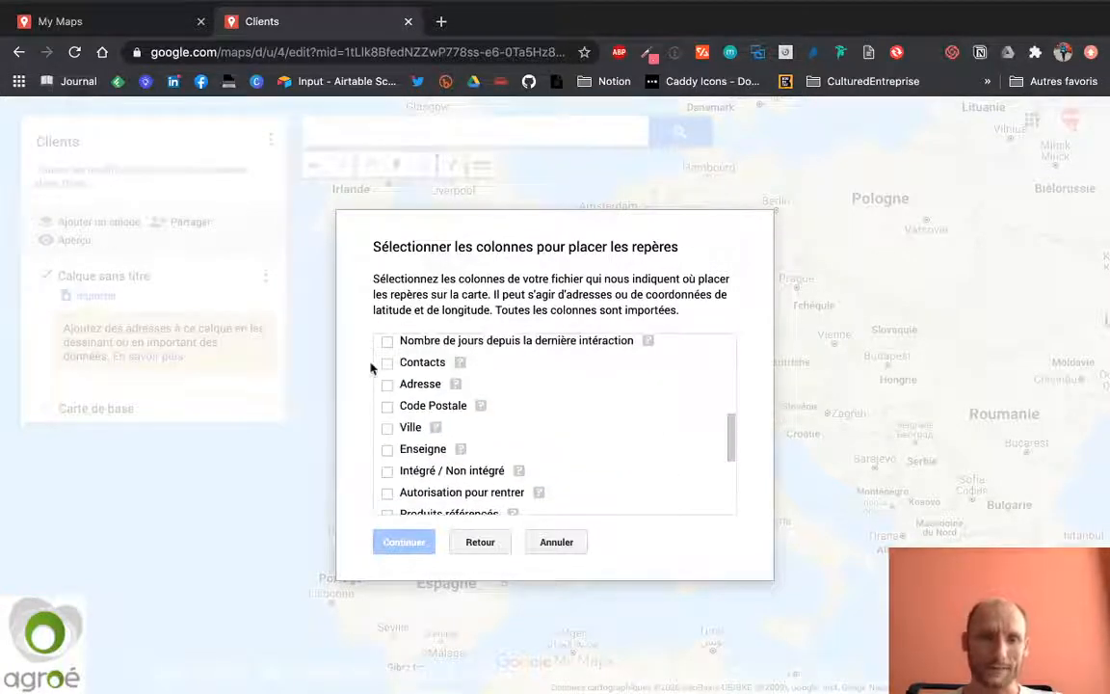
pyautogui.click(386, 385)
pyautogui.click(387, 405)
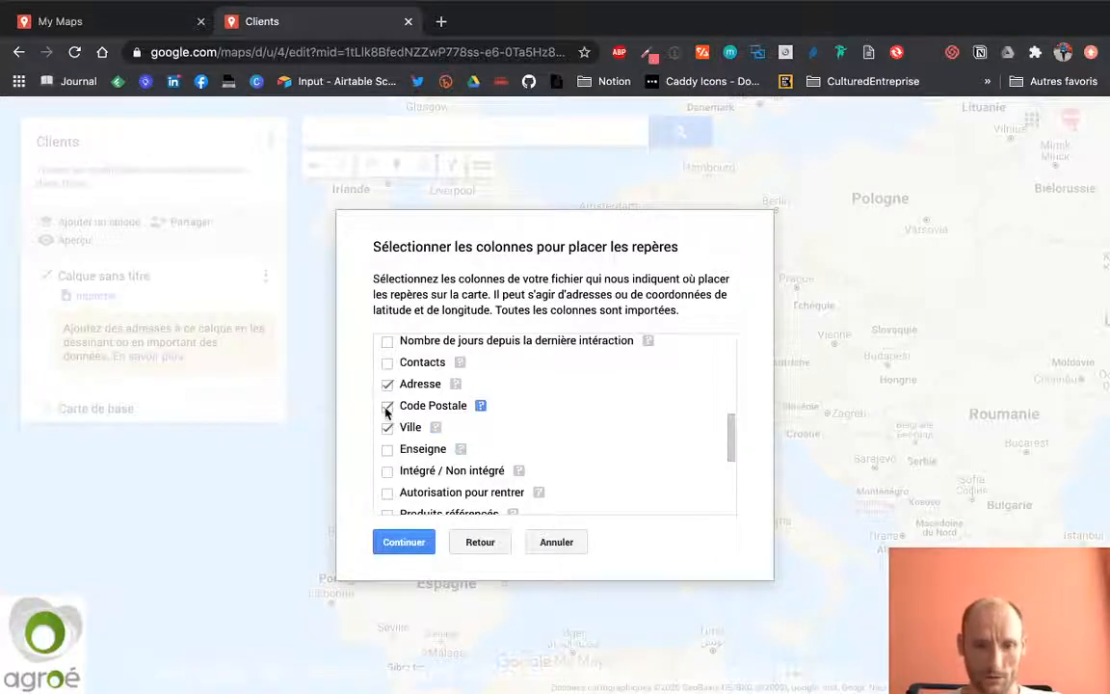
pyautogui.scroll(-5, 387, 414)
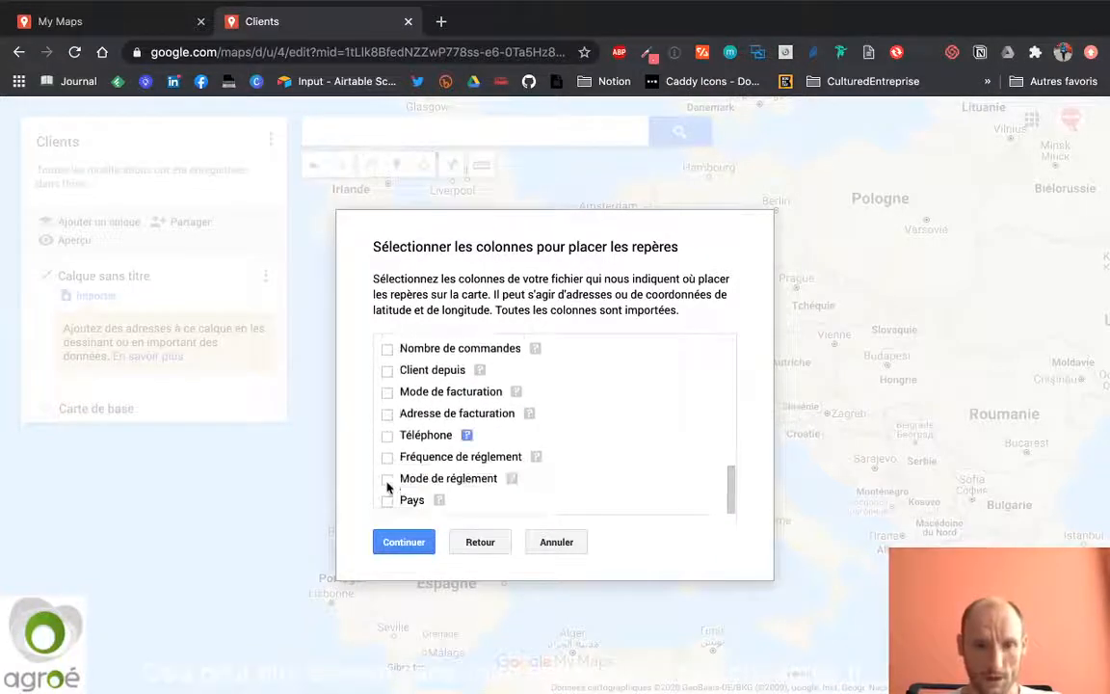
pyautogui.scroll(5, 472, 402)
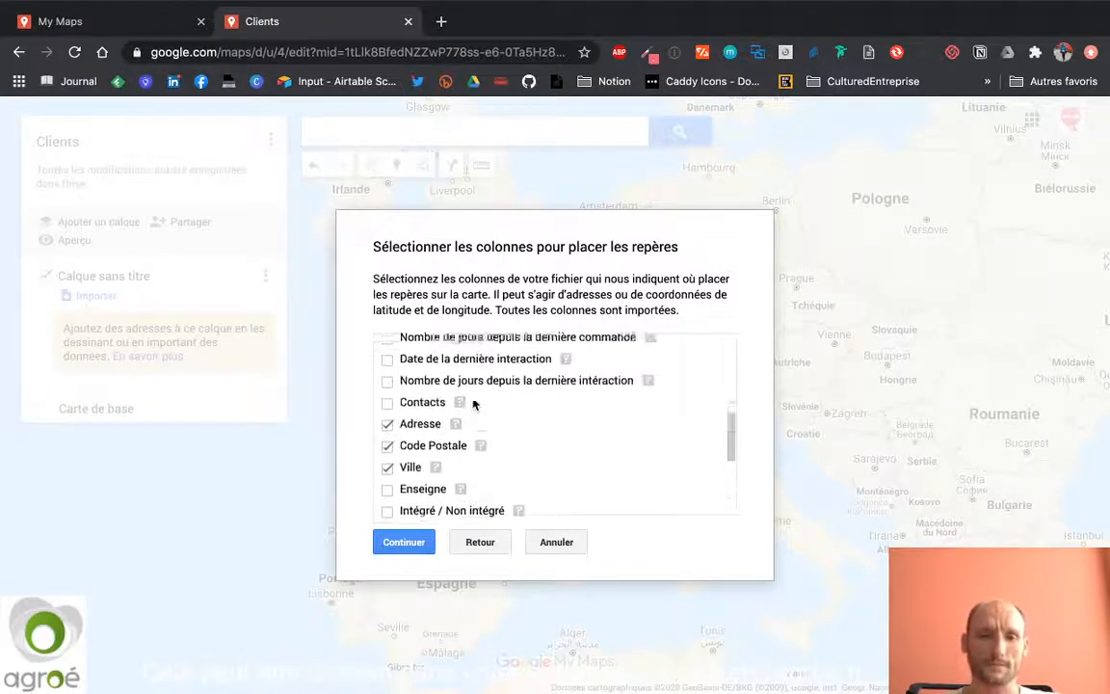
pyautogui.scroll(1, 472, 404)
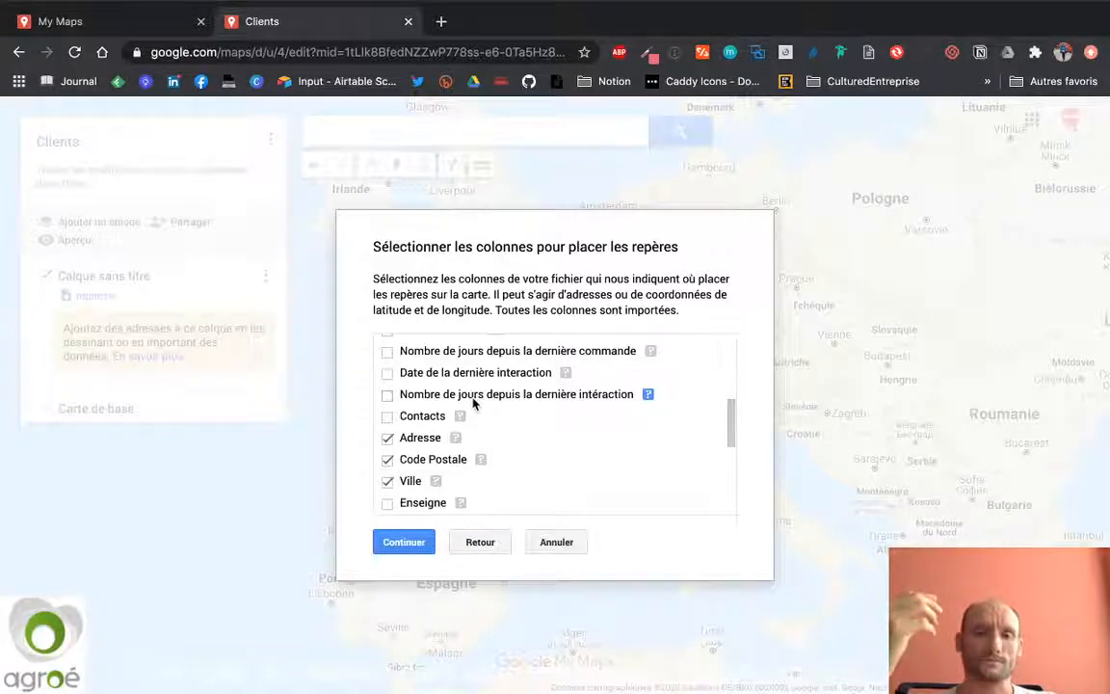
pyautogui.scroll(5, 473, 404)
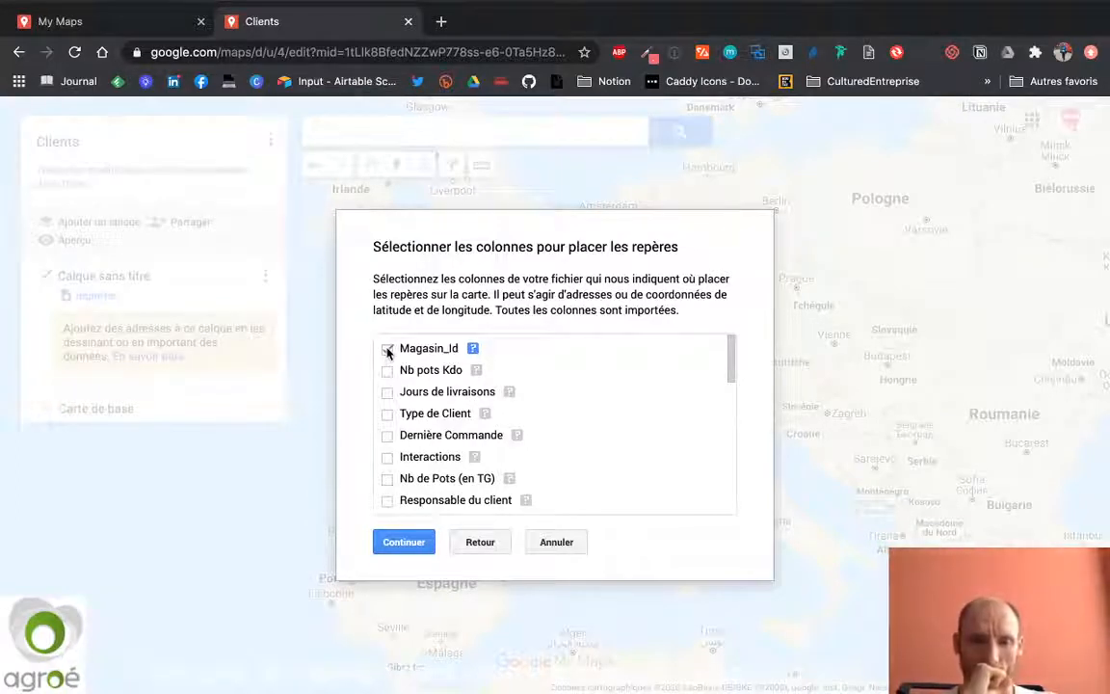
pyautogui.click(410, 541)
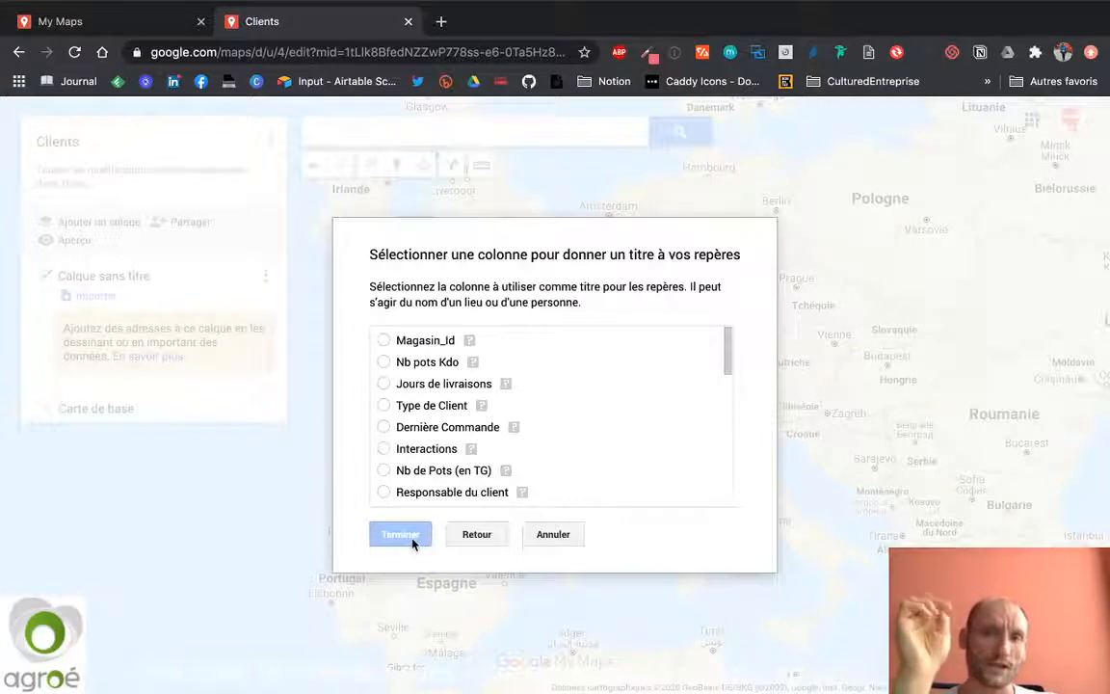
pyautogui.click(385, 341)
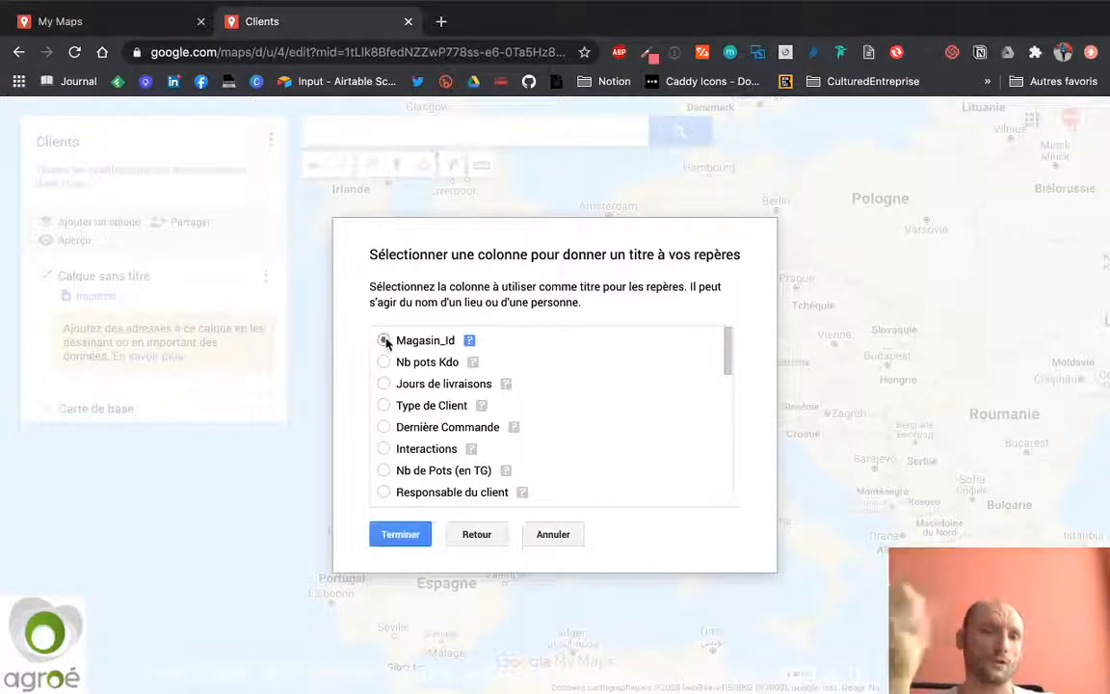
pyautogui.click(400, 535)
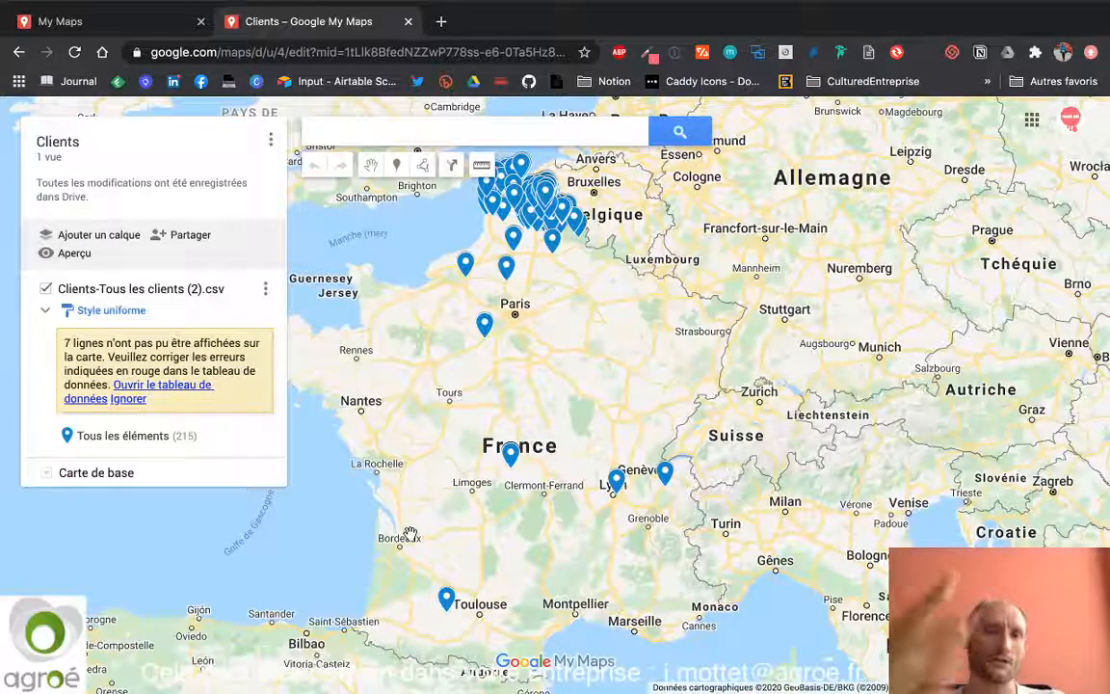
# Open the client marker southwest of Paris and examine its imported field values
pyautogui.click(485, 326)
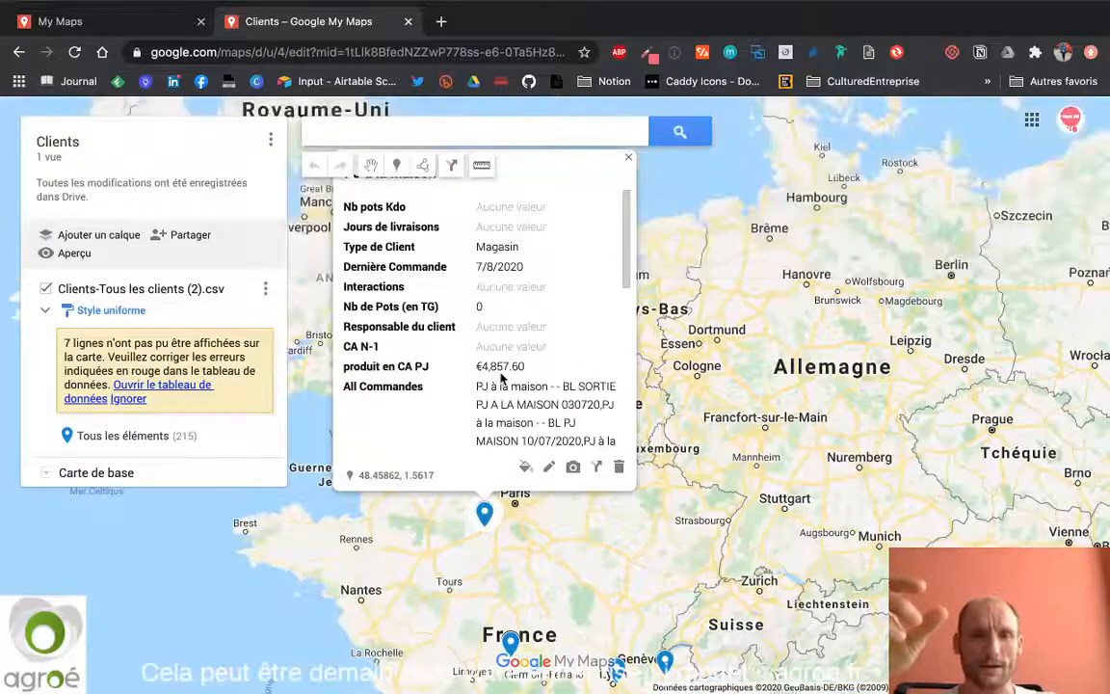
pyautogui.scroll(-5, 500, 379)
pyautogui.scroll(5, 500, 379)
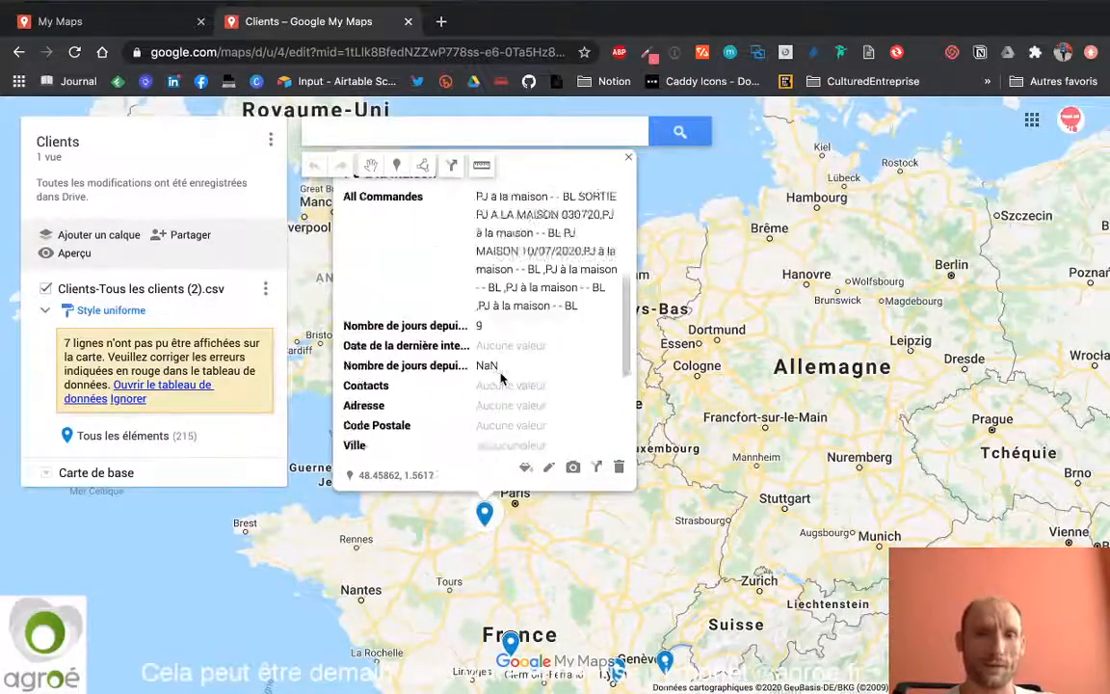
pyautogui.scroll(-5, 500, 379)
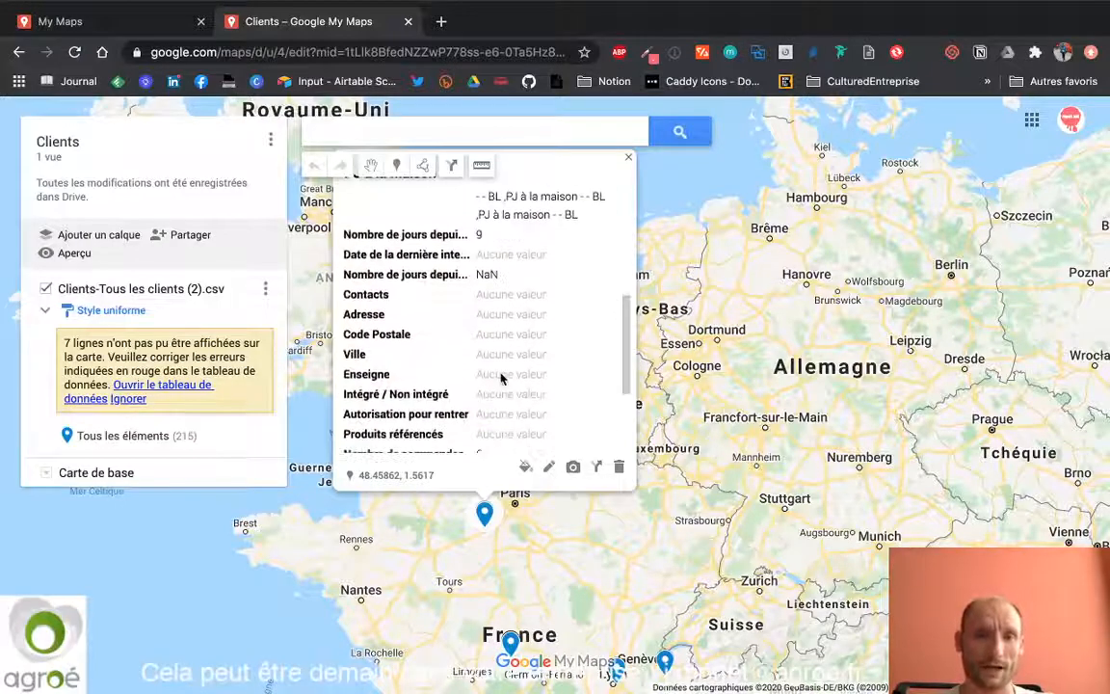
# Open the marker of LA FERME DES TEMPLIERS DE FLECHINELLE in northern France and examine its imported field values
pyautogui.click(703, 545)
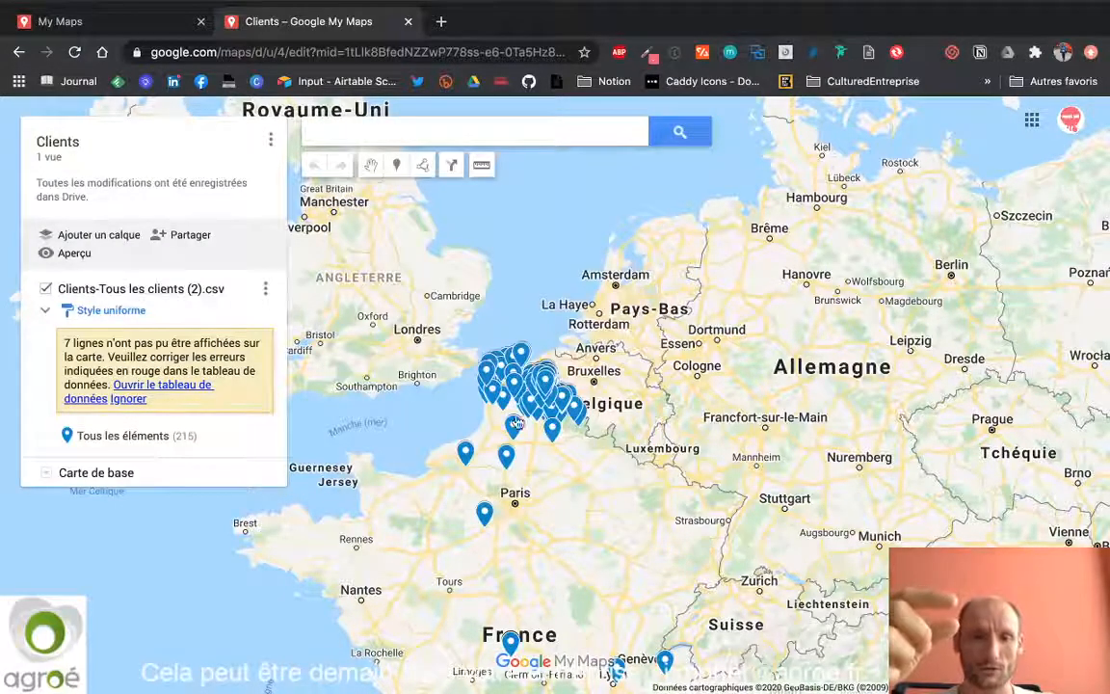
pyautogui.click(514, 386)
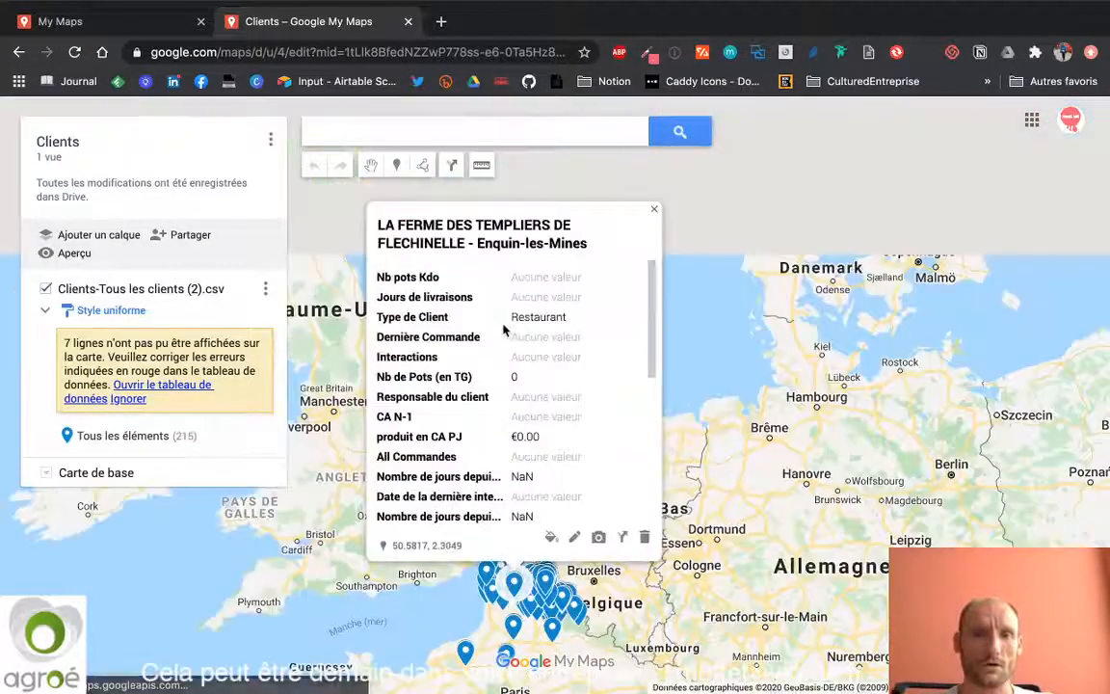
pyautogui.scroll(-5, 501, 404)
pyautogui.scroll(2, 510, 423)
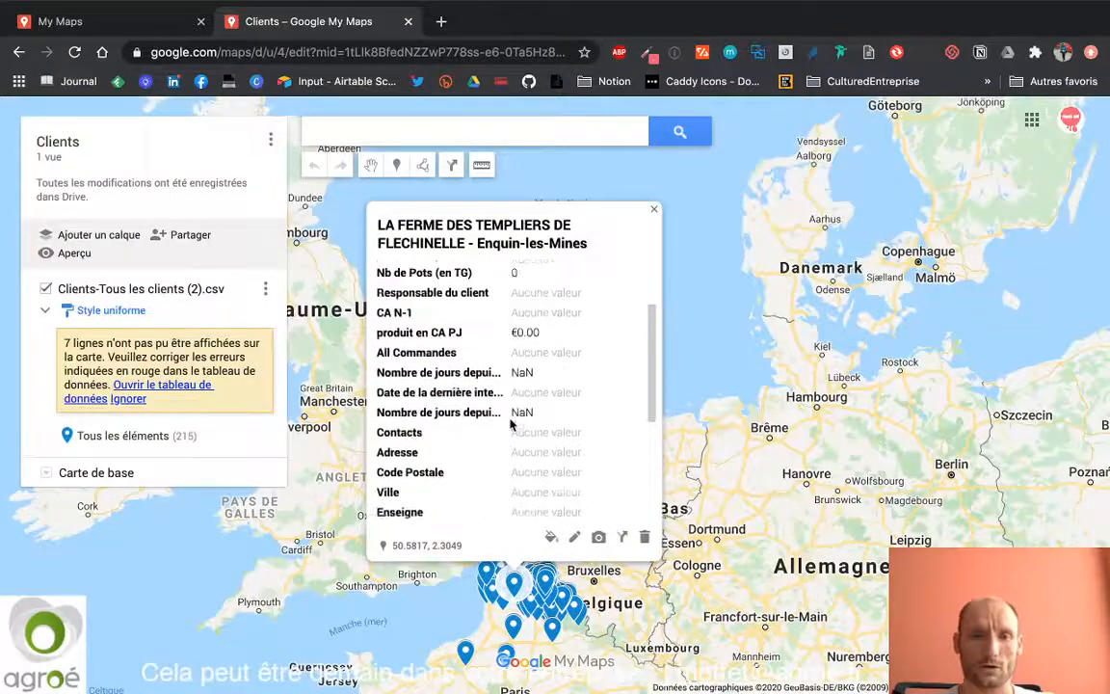
pyautogui.scroll(-3, 510, 421)
pyautogui.scroll(5, 507, 366)
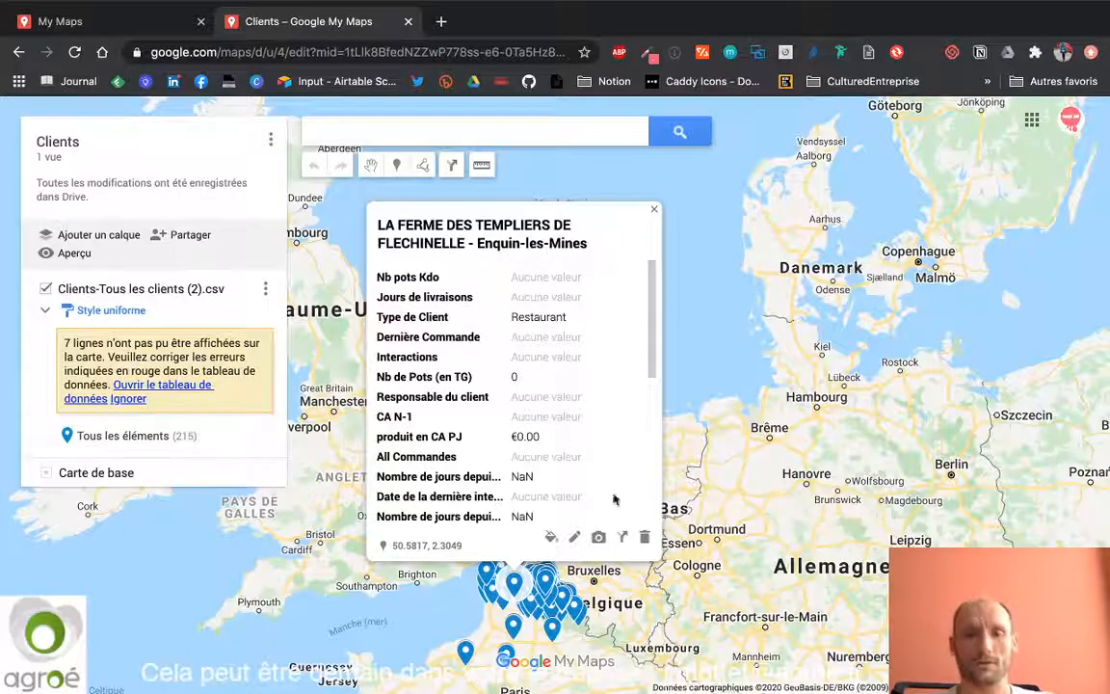
# Open the marker of LA CANTINE DE JOSÉPHINE in Valenciennes, examine its imported field values, and close its card
pyautogui.click(686, 483)
pyautogui.click(566, 600)
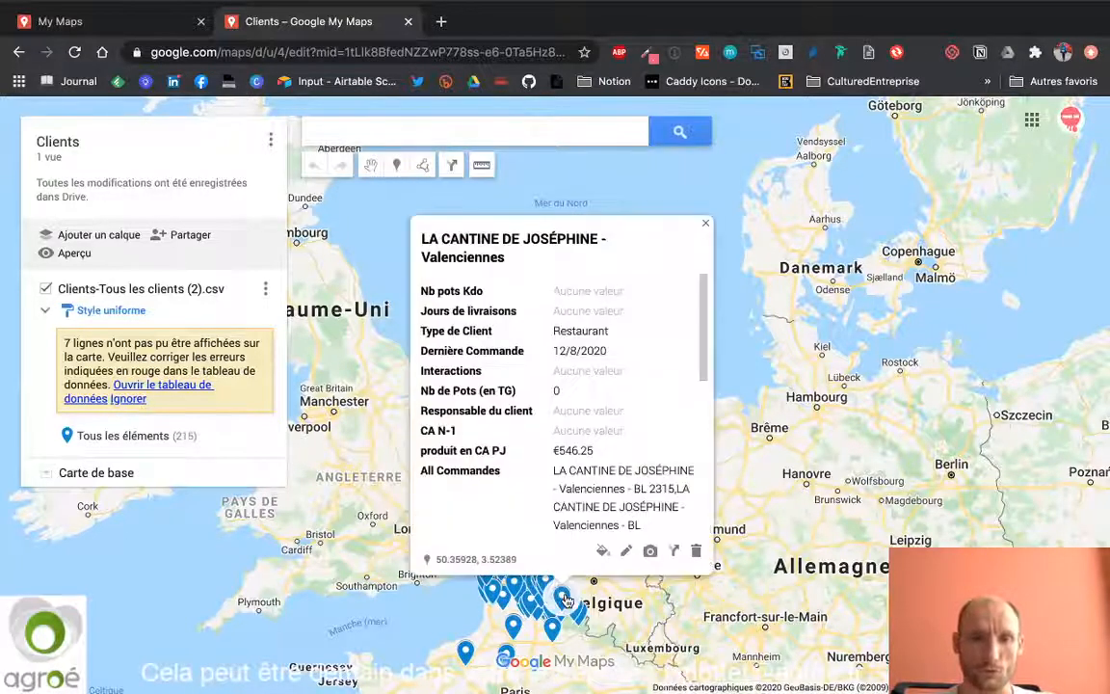
pyautogui.scroll(-8, 591, 460)
pyautogui.scroll(8, 591, 460)
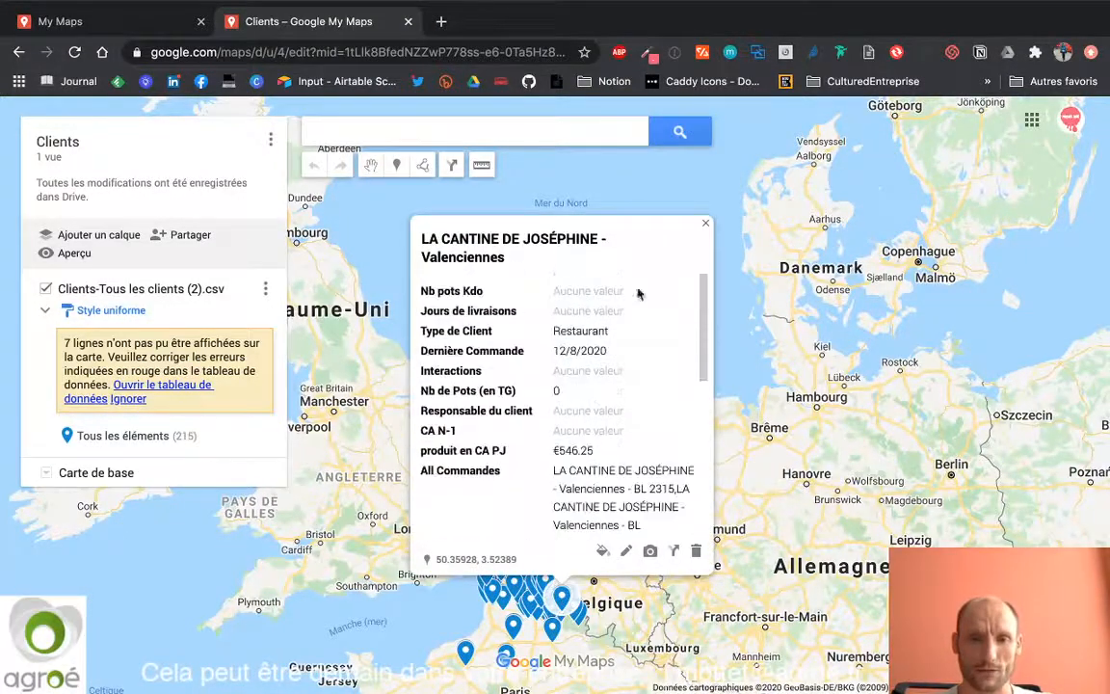
pyautogui.click(705, 222)
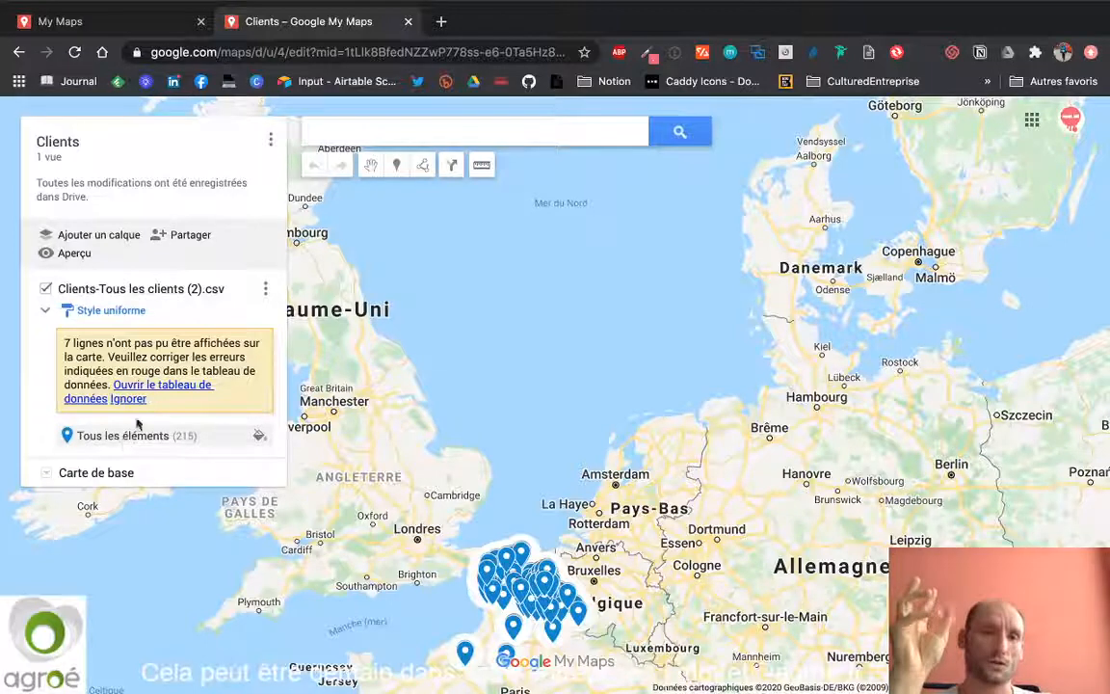
# Style the imported client layer by grouping its places by Type de Client as categories, without labels
pyautogui.click(115, 310)
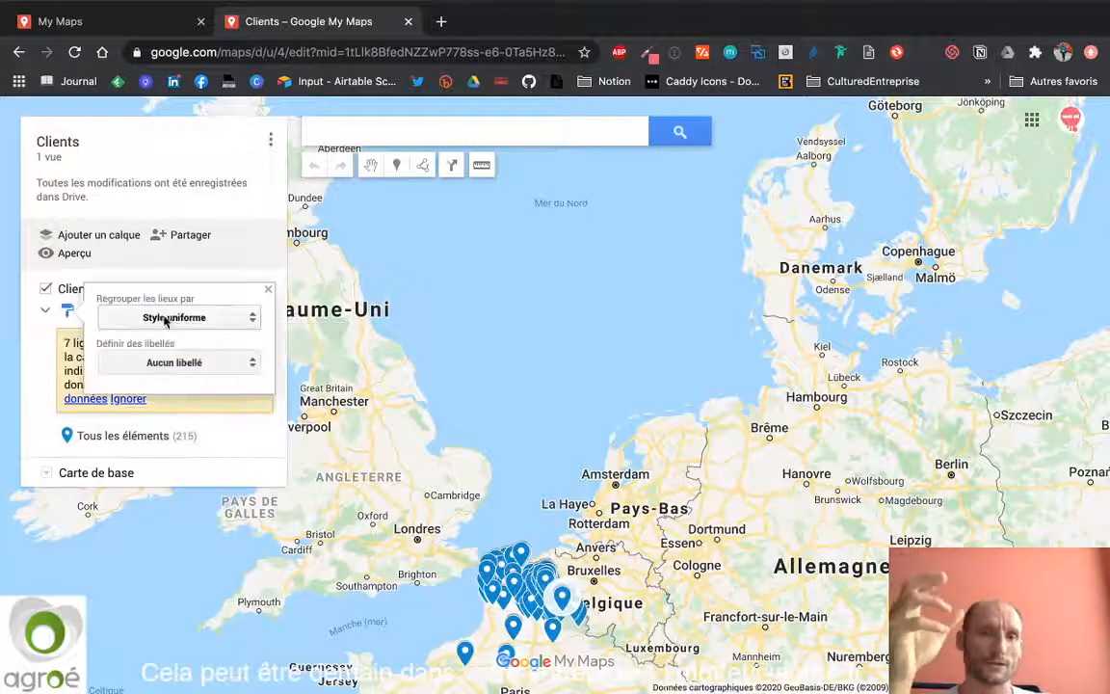
pyautogui.click(165, 318)
pyautogui.scroll(-1, 154, 453)
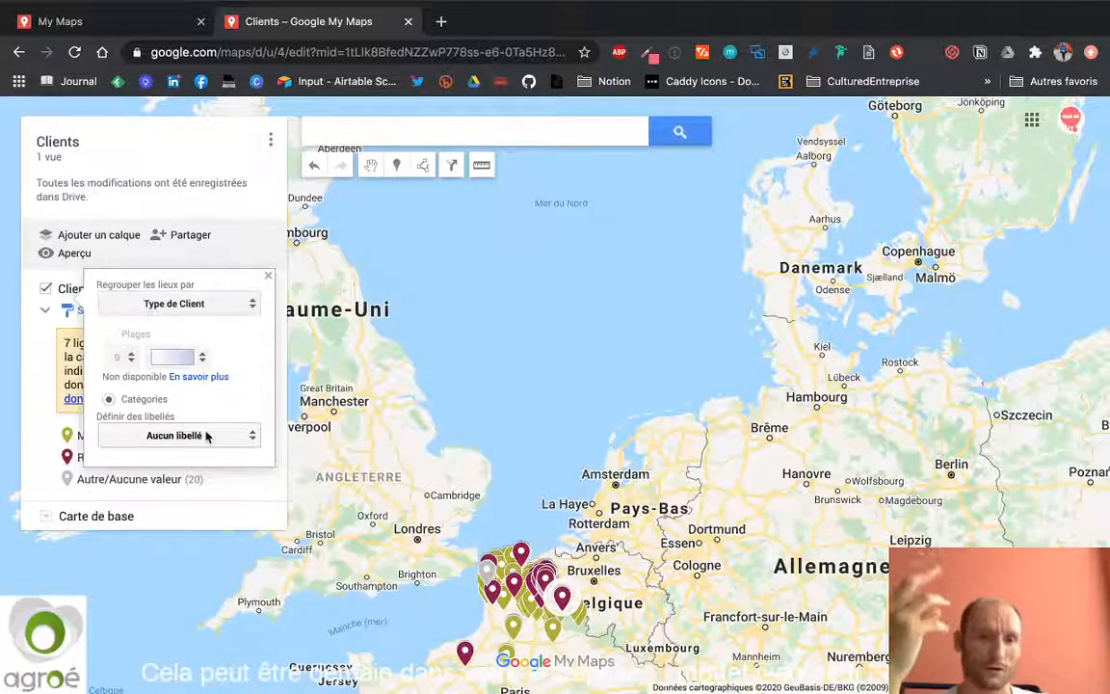
pyautogui.click(179, 435)
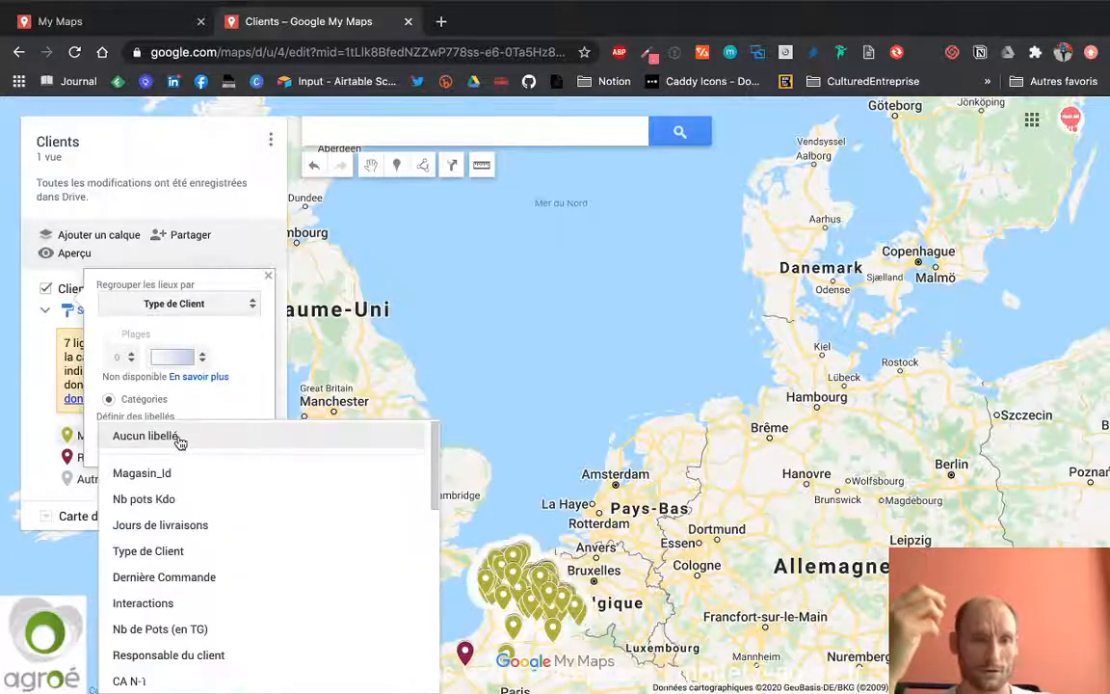
pyautogui.click(23, 421)
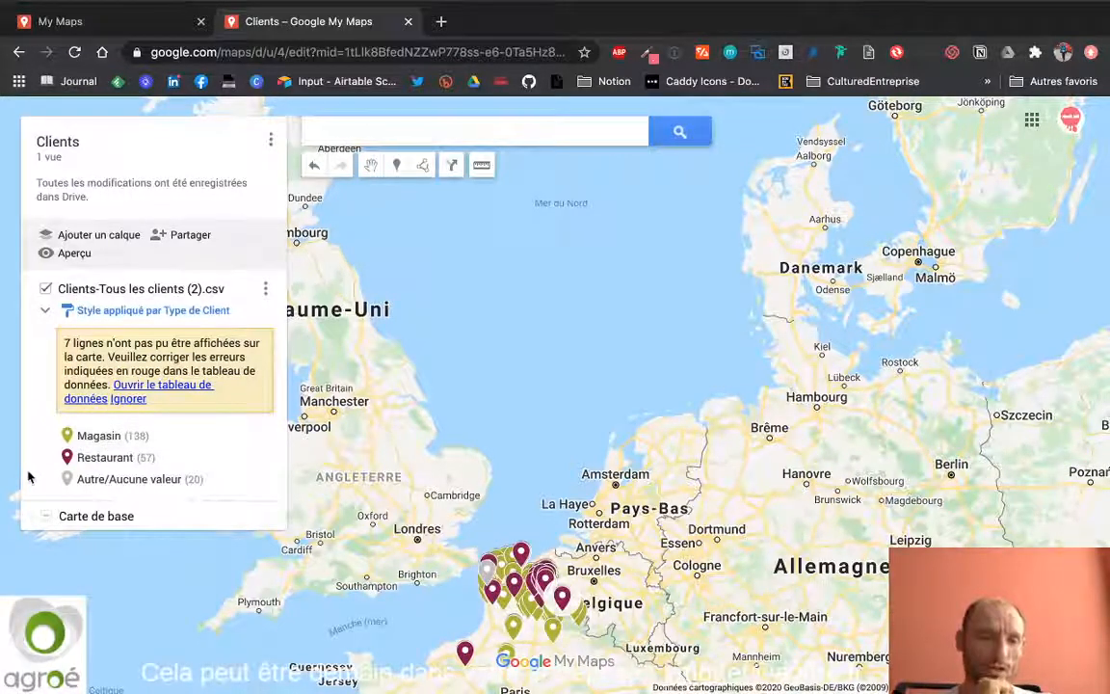
# Give the Restaurant category the crossed-cutlery icon and the Magasin category the house icon
pyautogui.click(259, 458)
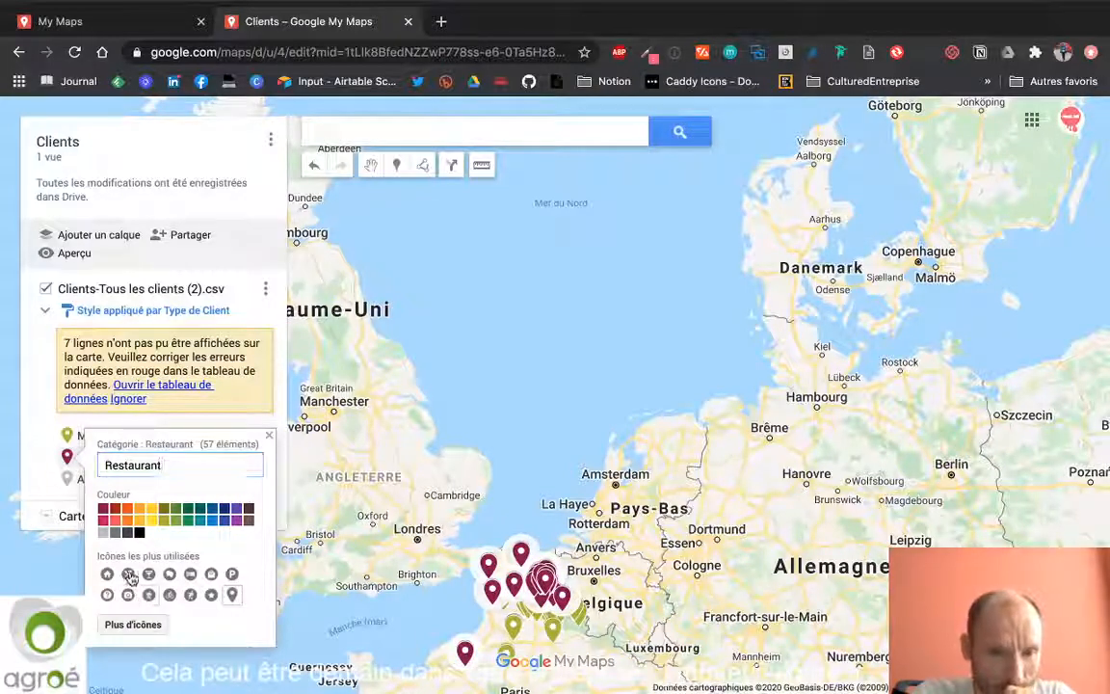
pyautogui.click(127, 573)
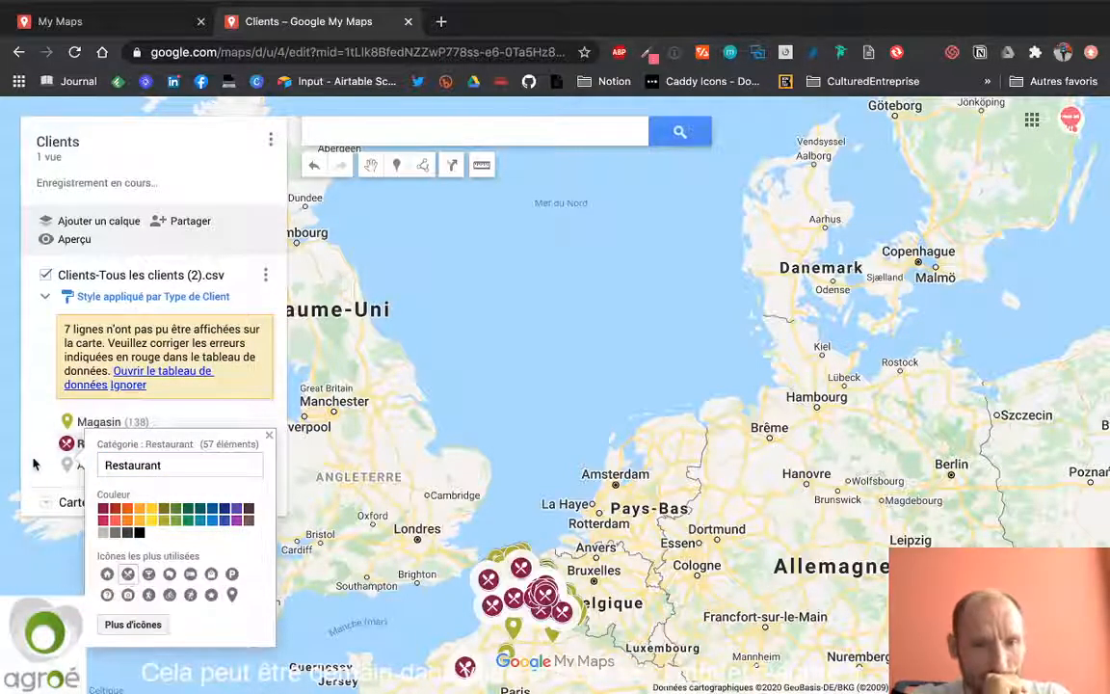
pyautogui.click(33, 465)
pyautogui.click(258, 435)
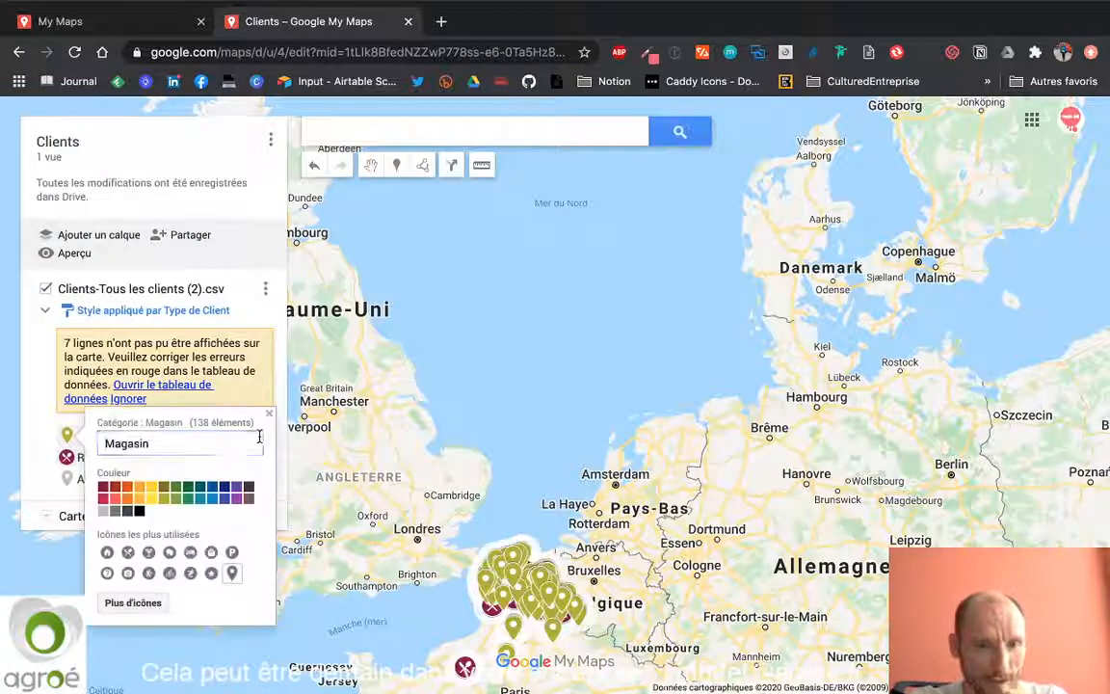
pyautogui.click(108, 555)
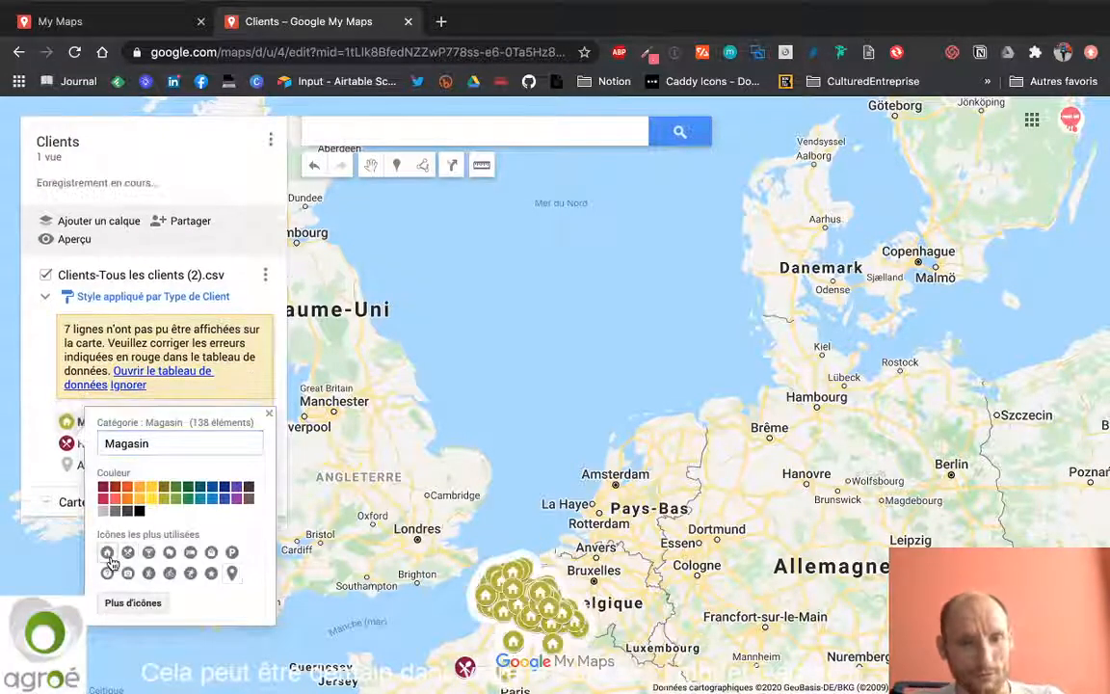